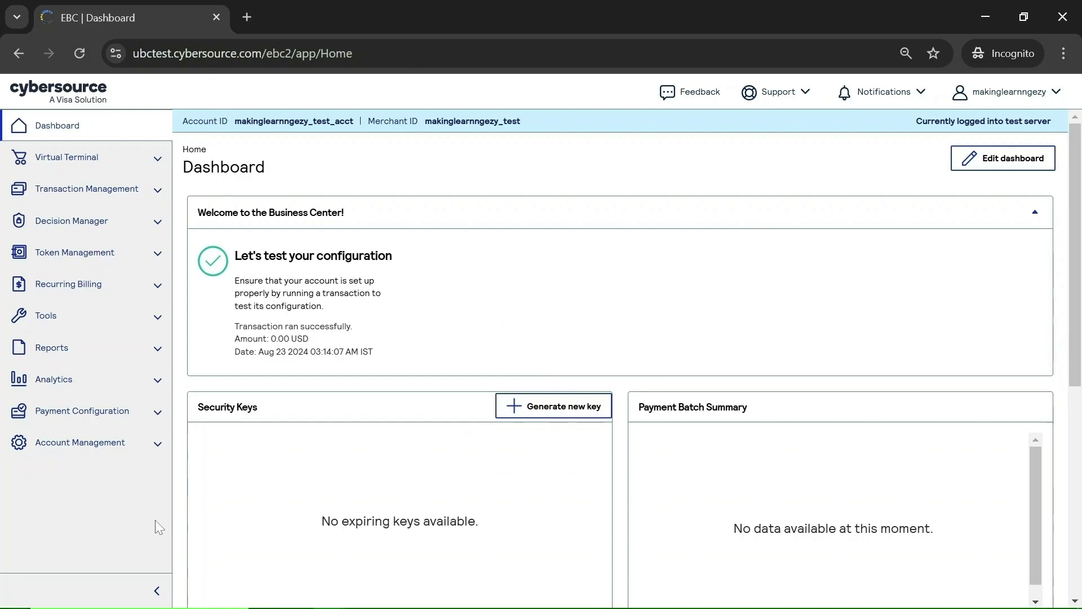
# Go to Payment Configuration > Secure Acceptance Settings and show actions for the HOP_secure_acceptance profile
pyautogui.click(76, 411)
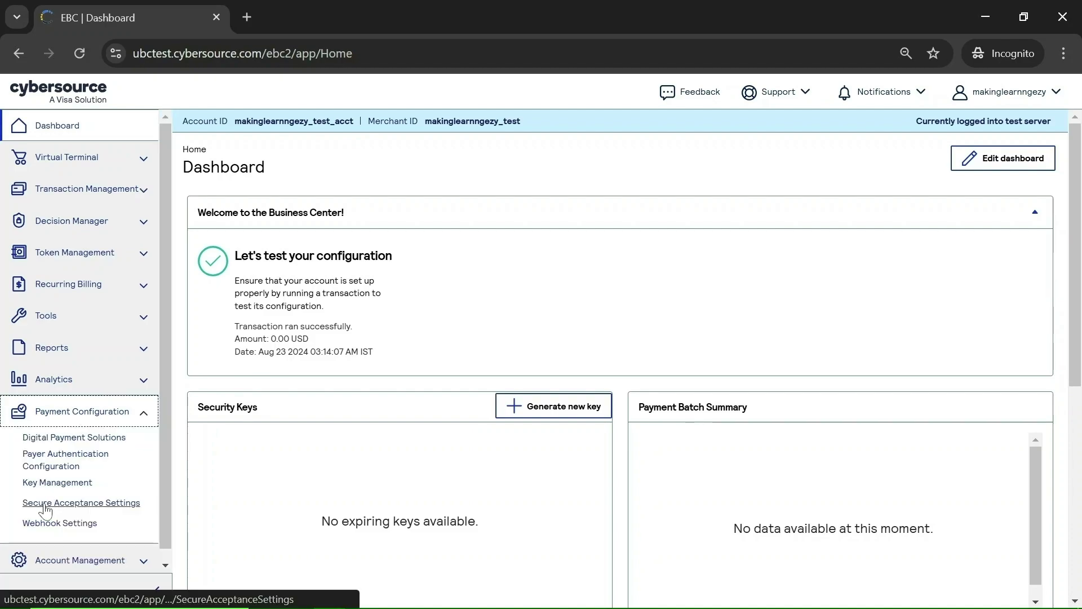
pyautogui.click(64, 503)
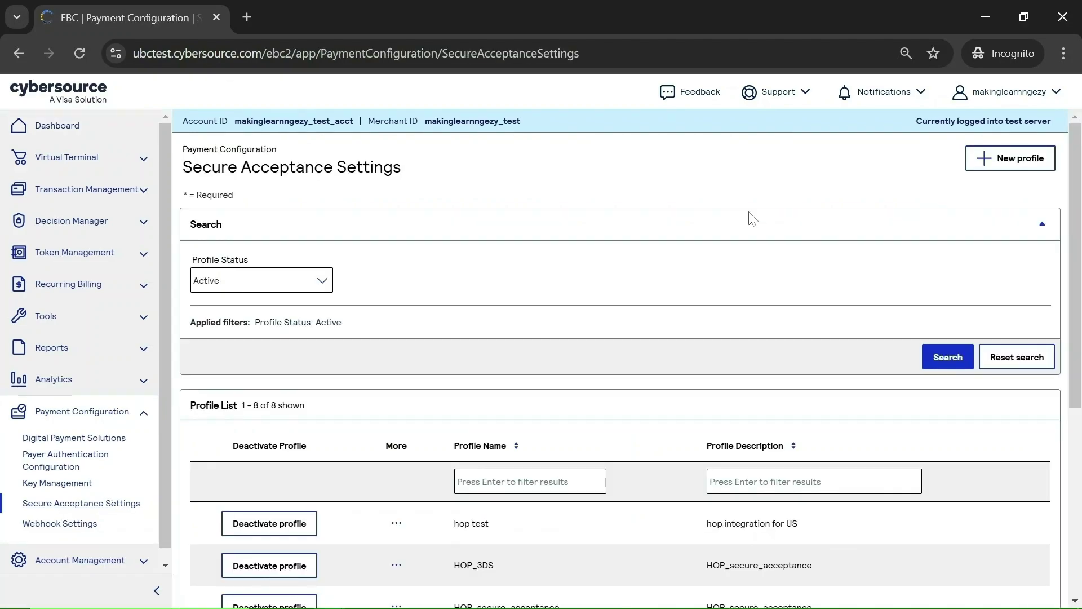
pyautogui.scroll(-4, 489, 401)
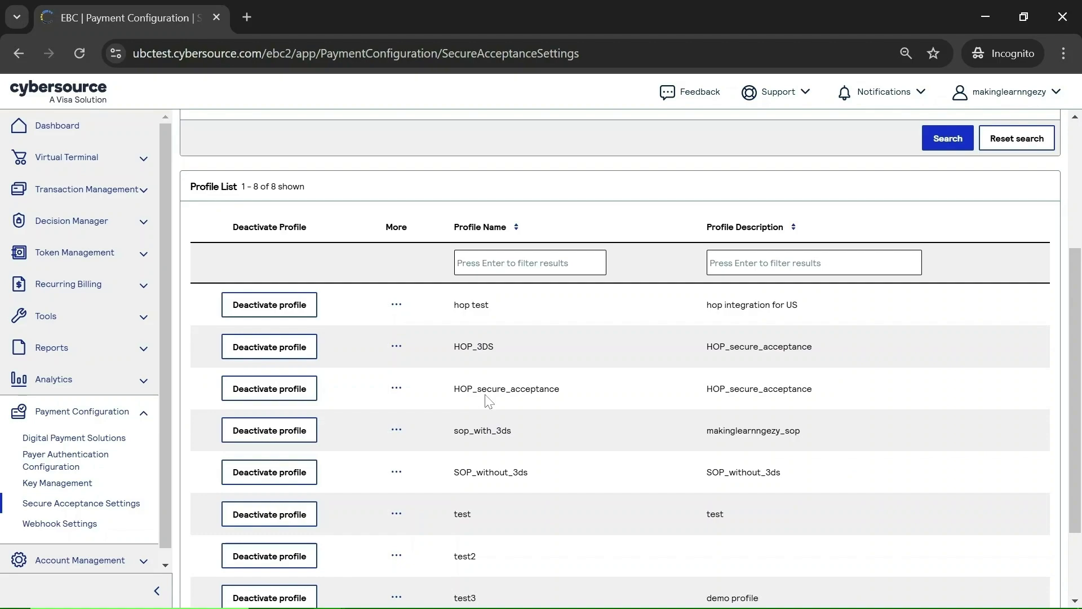
pyautogui.doubleClick(488, 391)
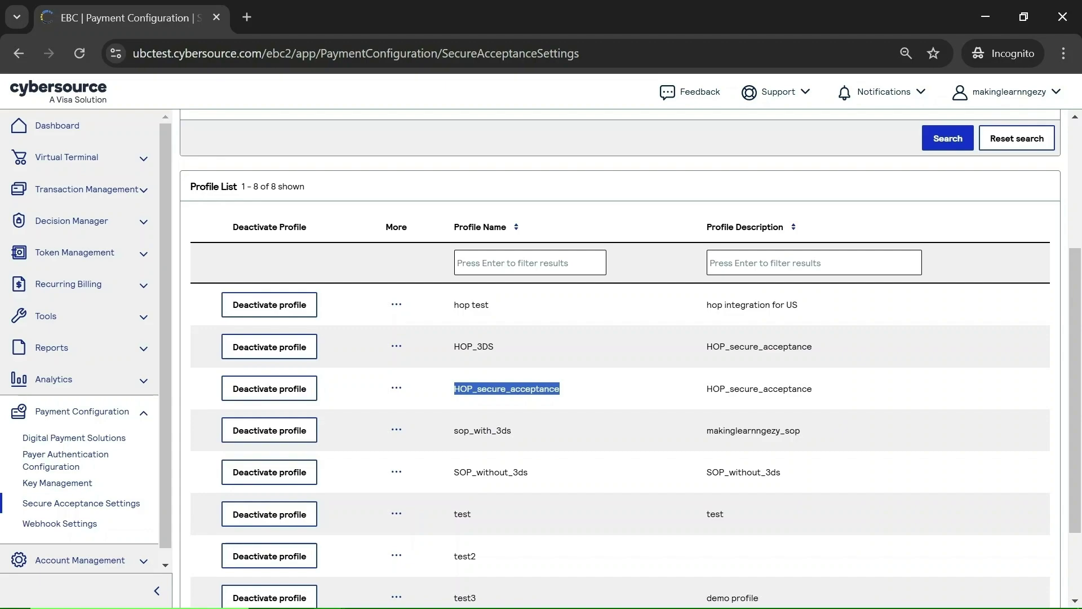
pyautogui.click(396, 388)
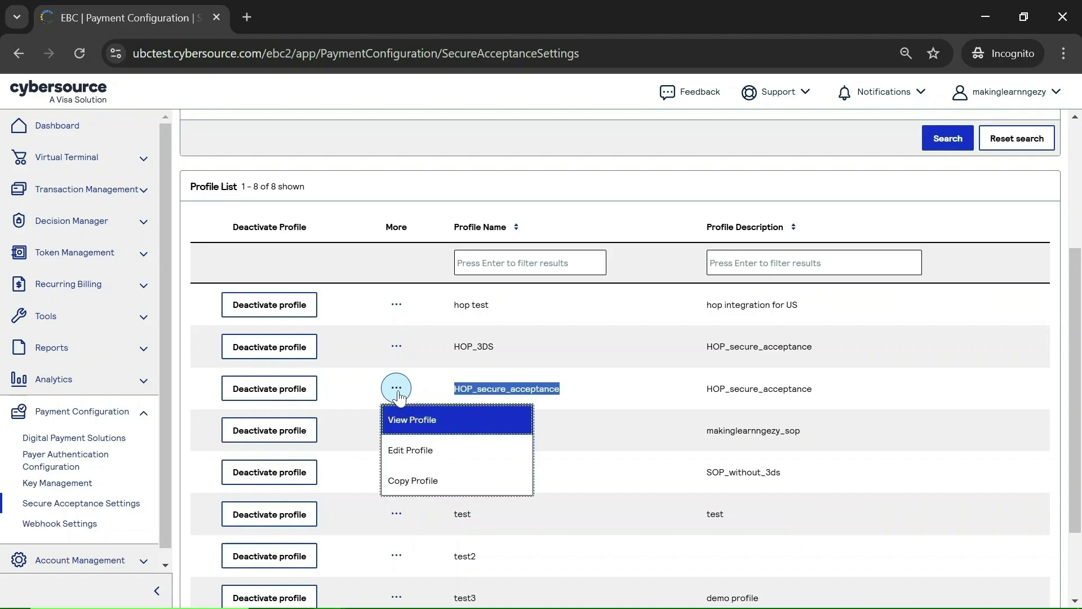
# Create an editable version of HOP_secure_acceptance and open the Visa settings under Payment Settings
pyautogui.click(405, 457)
pyautogui.press('Return')
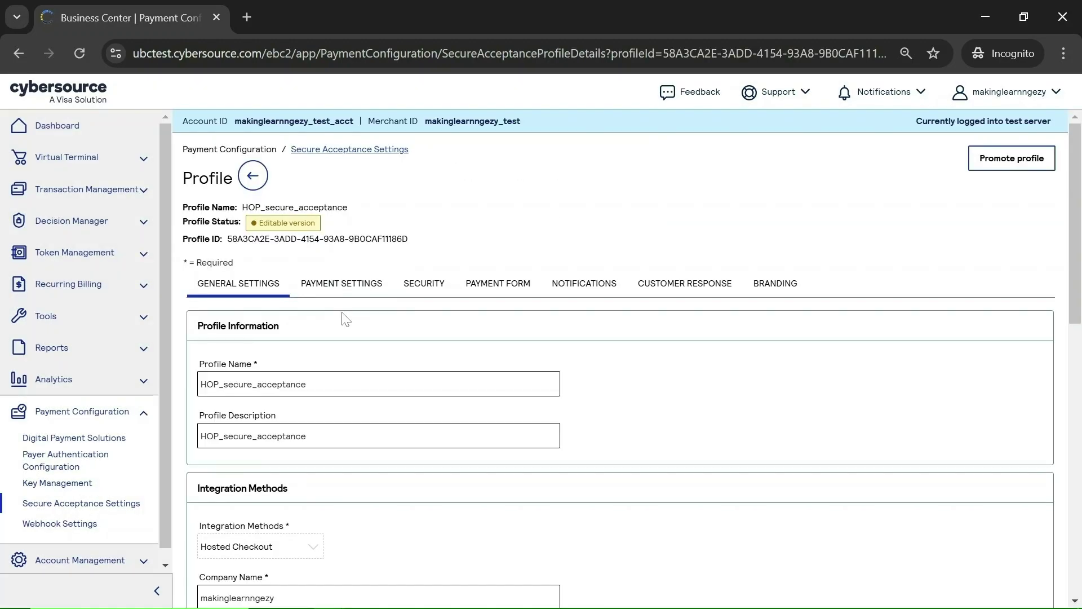
pyautogui.click(333, 285)
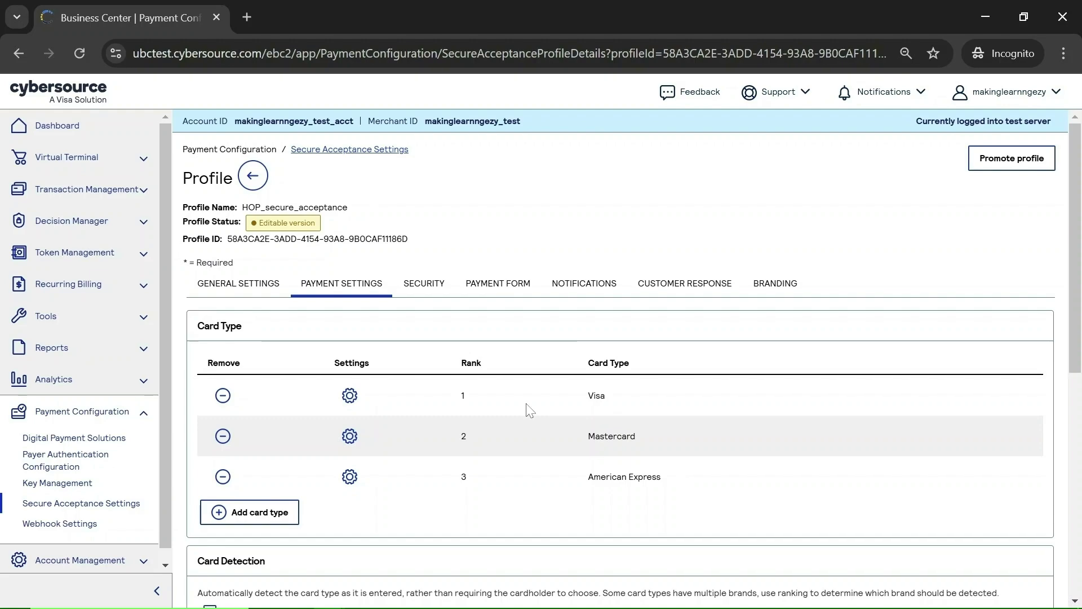
pyautogui.scroll(-1, 631, 181)
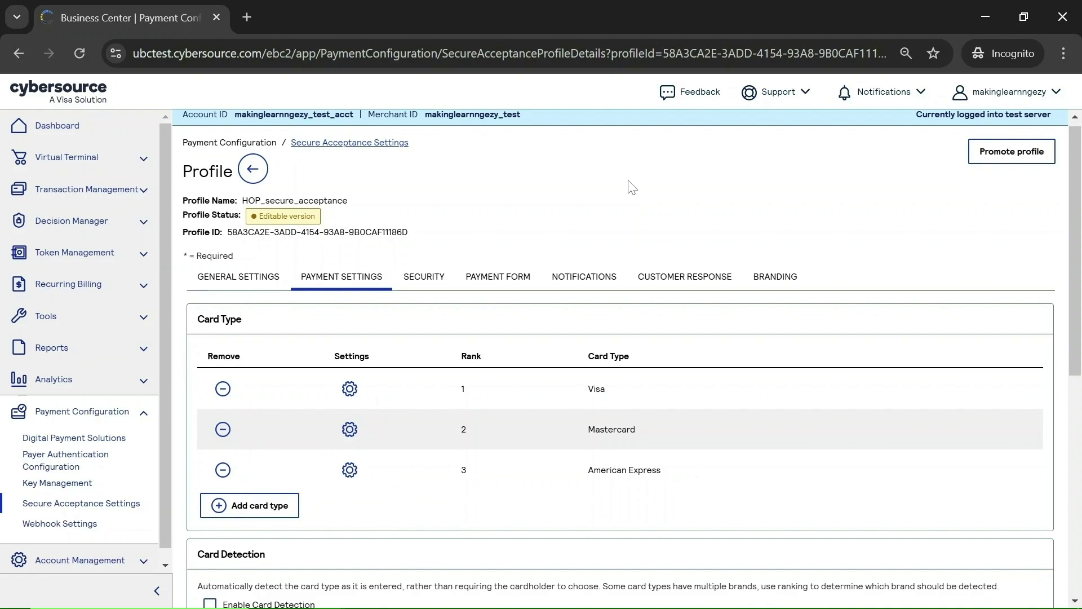
pyautogui.doubleClick(349, 389)
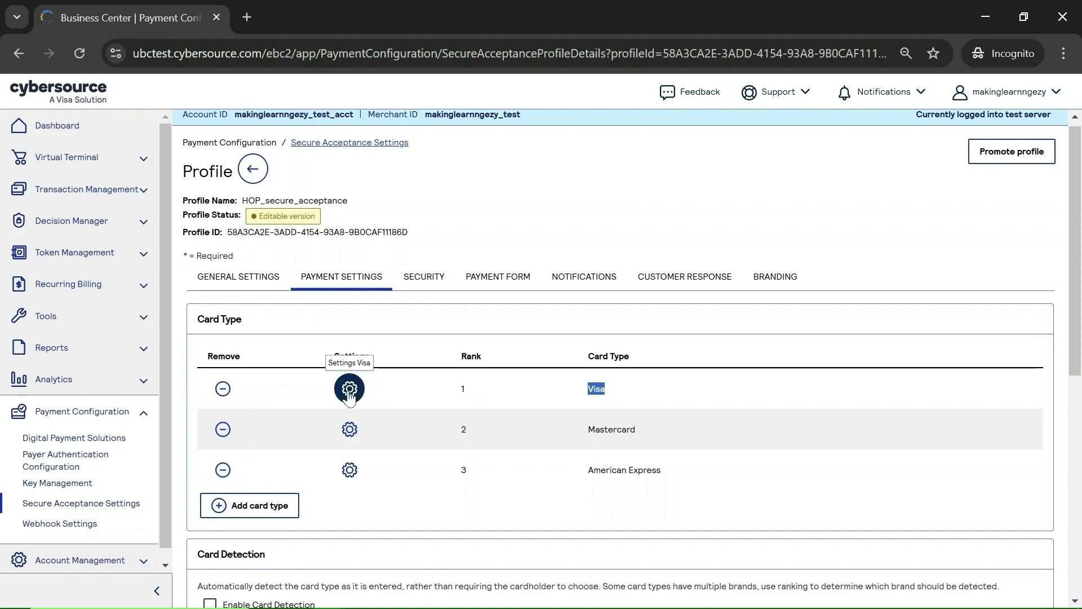
pyautogui.click(350, 389)
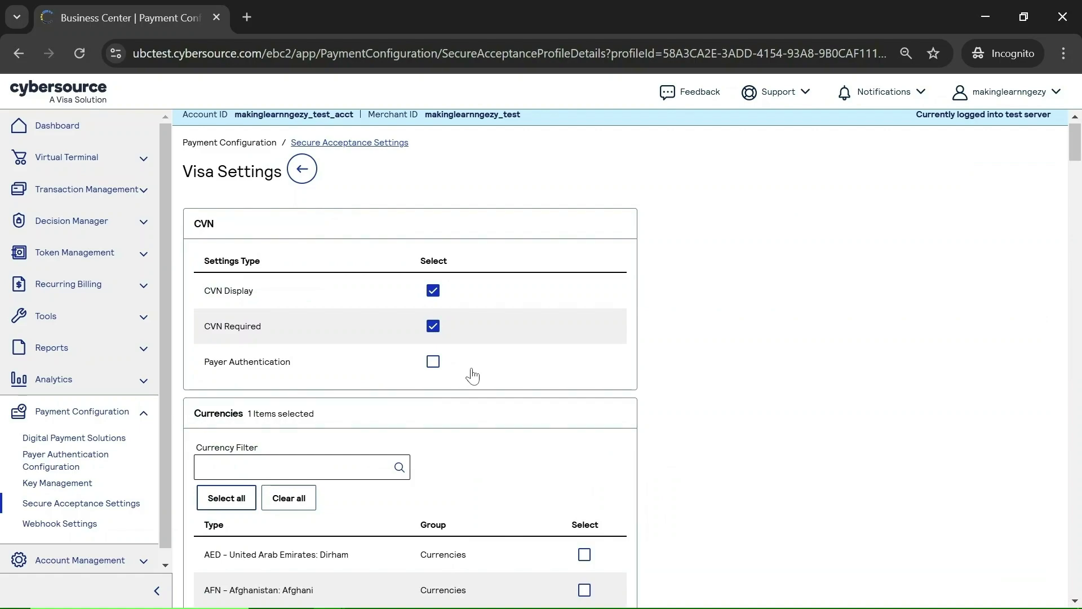
# Enable Payer Authentication for Visa cards and confirm saving the profile
pyautogui.click(433, 361)
pyautogui.scroll(-20, 428, 428)
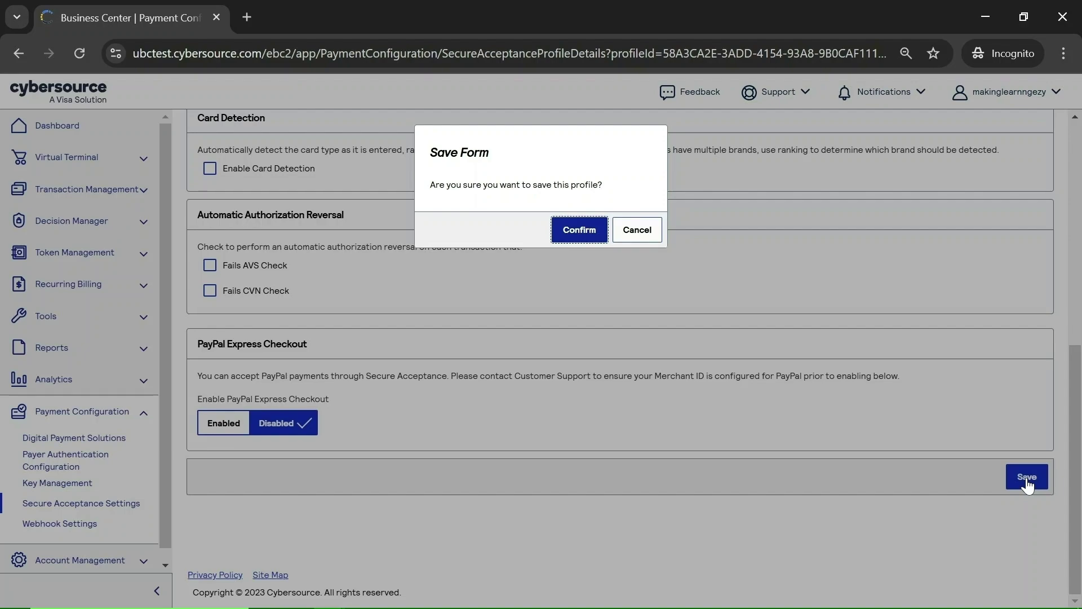
pyautogui.press('Return')
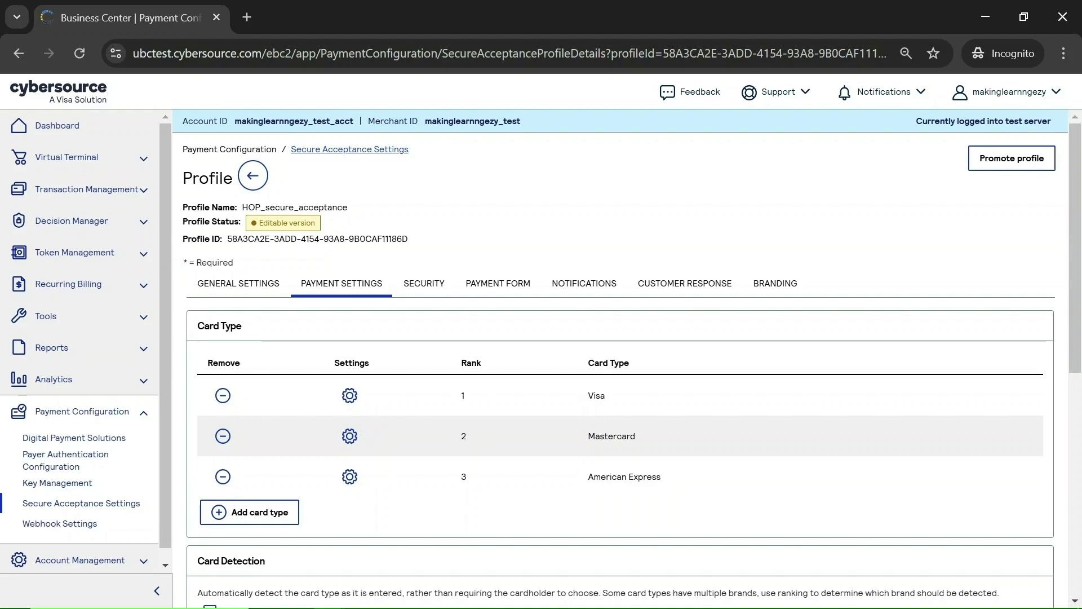
# Promote the edited HOP_secure_acceptance profile to Active and go back to the Dashboard
pyautogui.click(1010, 169)
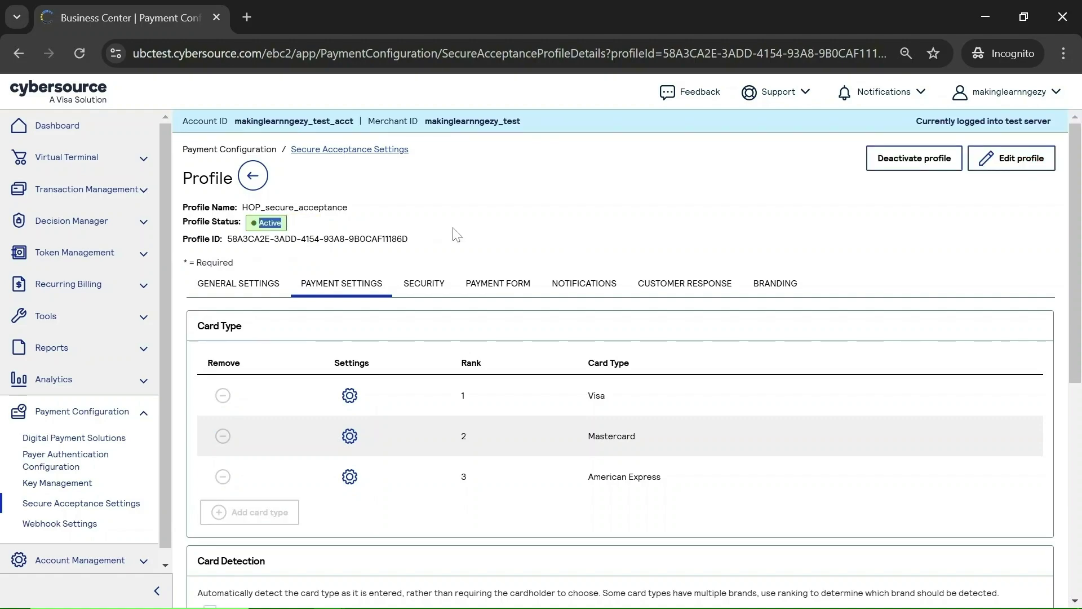
pyautogui.click(509, 218)
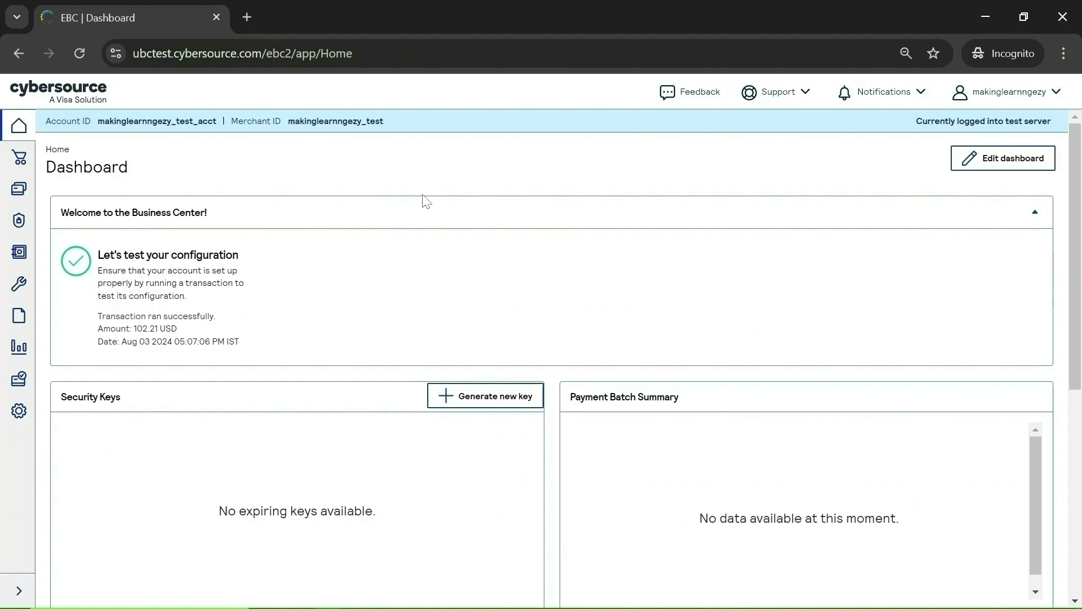
# Open Support > Support Center in a new tab and start a General support request
pyautogui.click(798, 97)
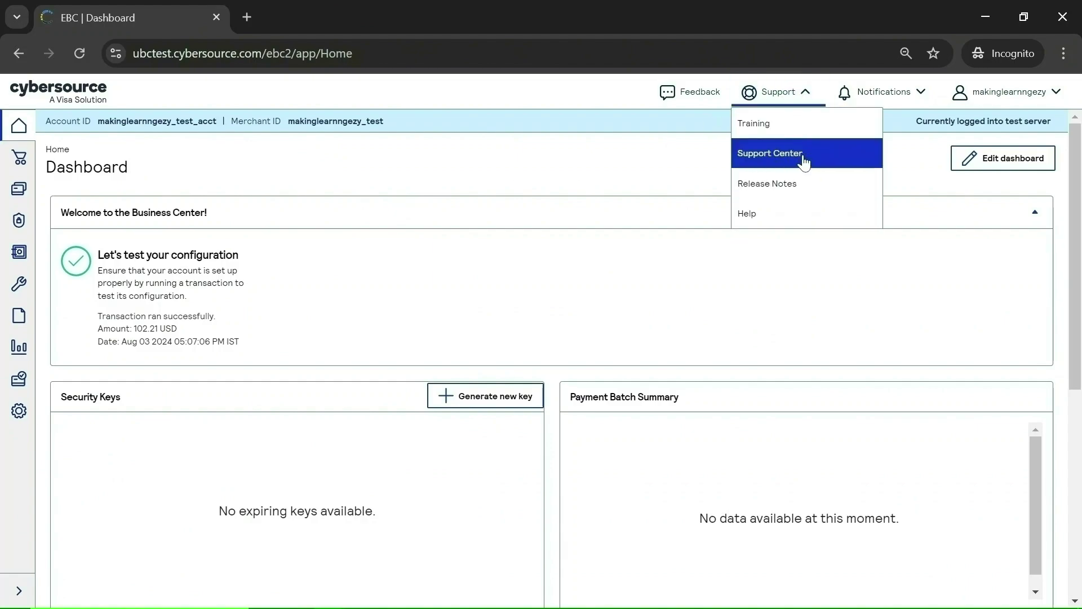
pyautogui.click(783, 161)
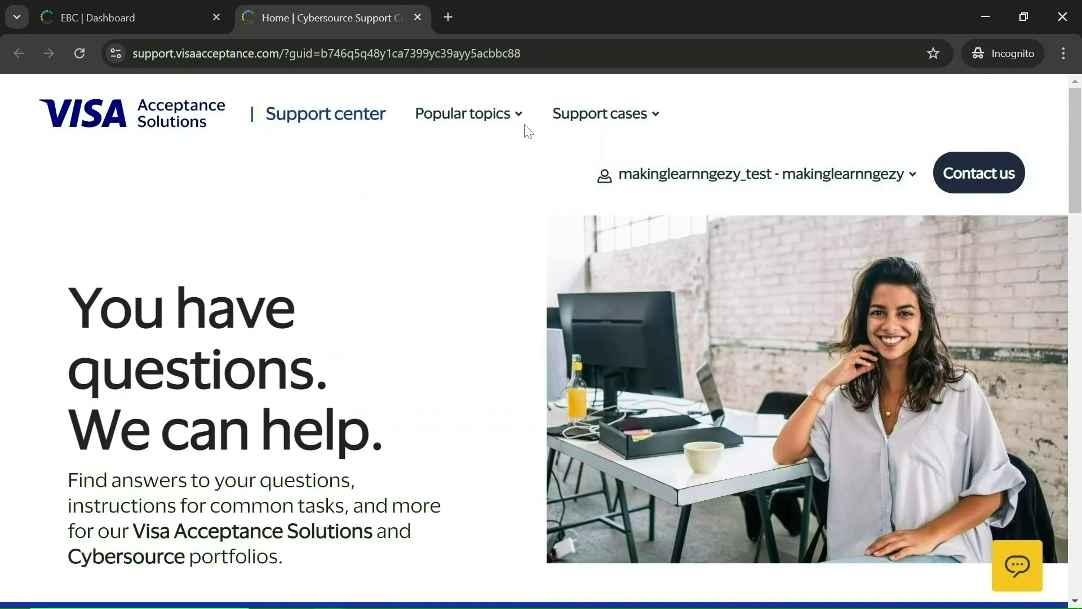
pyautogui.click(634, 119)
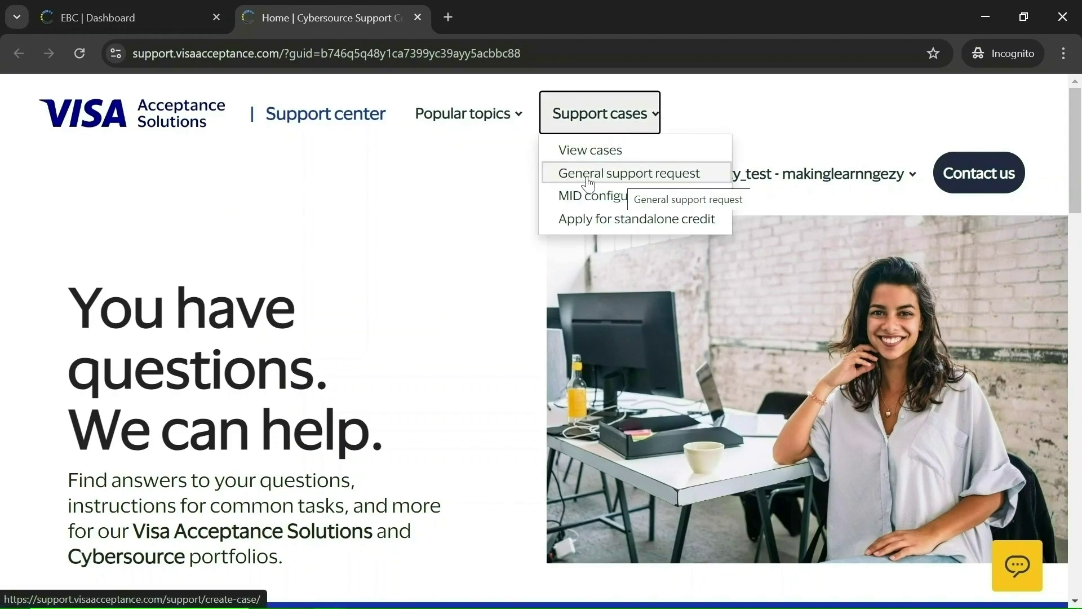
pyautogui.click(616, 176)
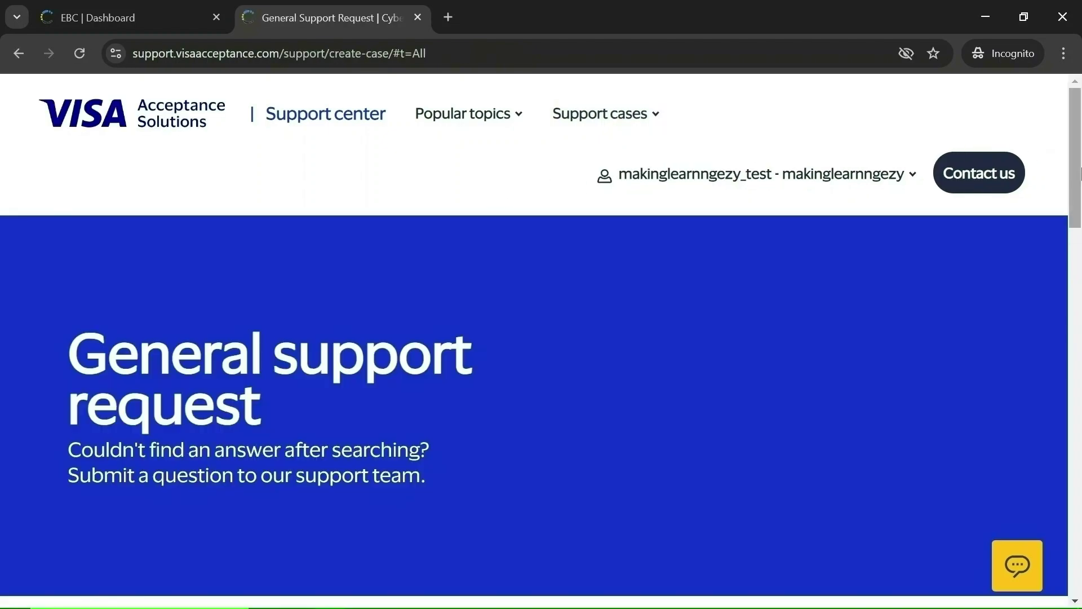
# Enter the subject 'enable payer authentication service in test env for MID'
pyautogui.scroll(-10, 587, 355)
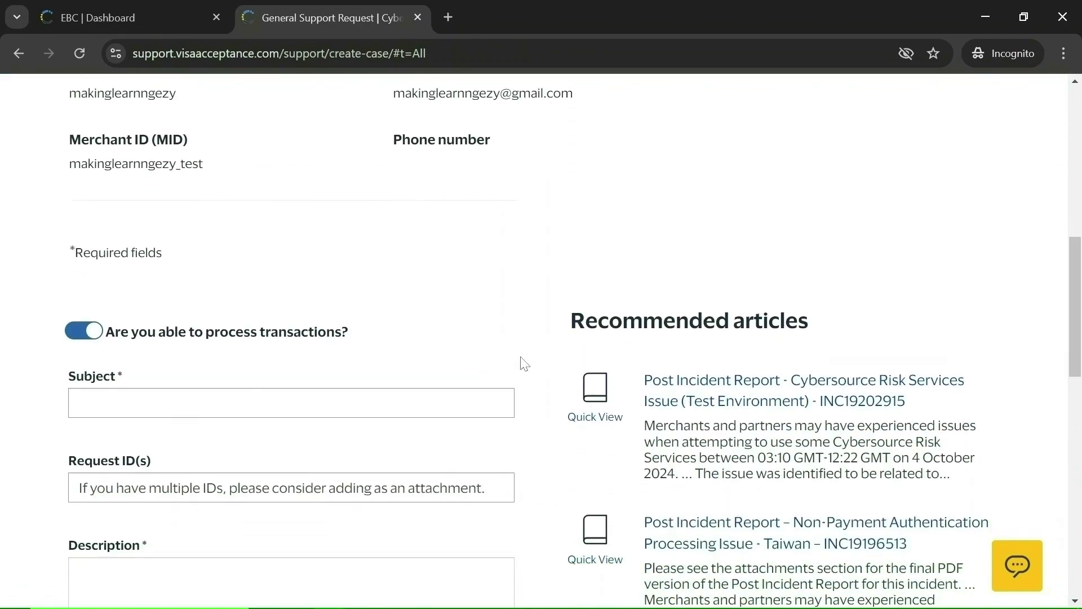
pyautogui.click(229, 393)
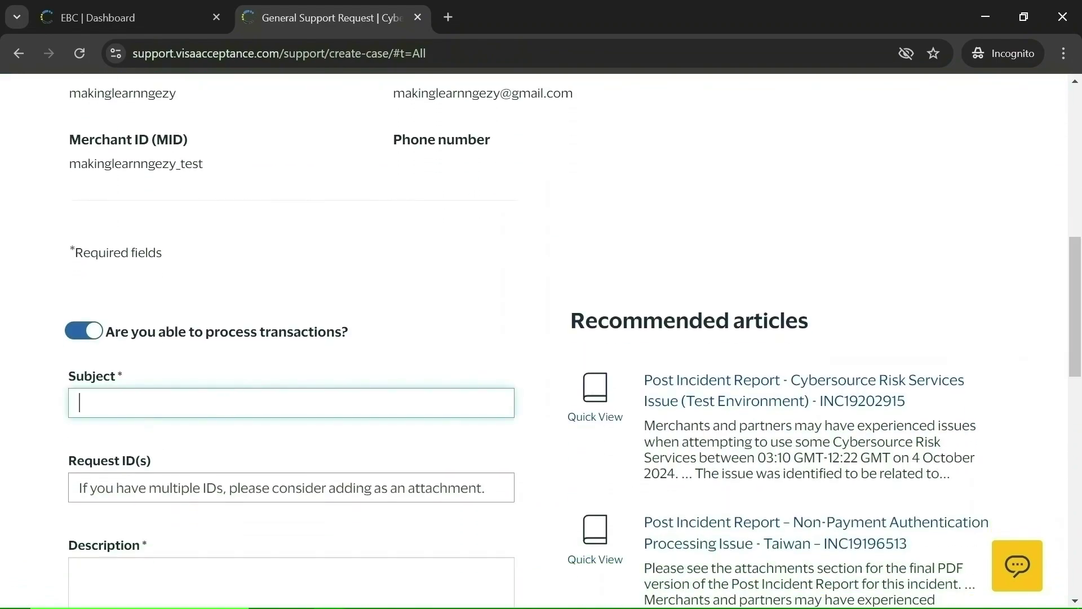
pyautogui.write('enable payer auyt')
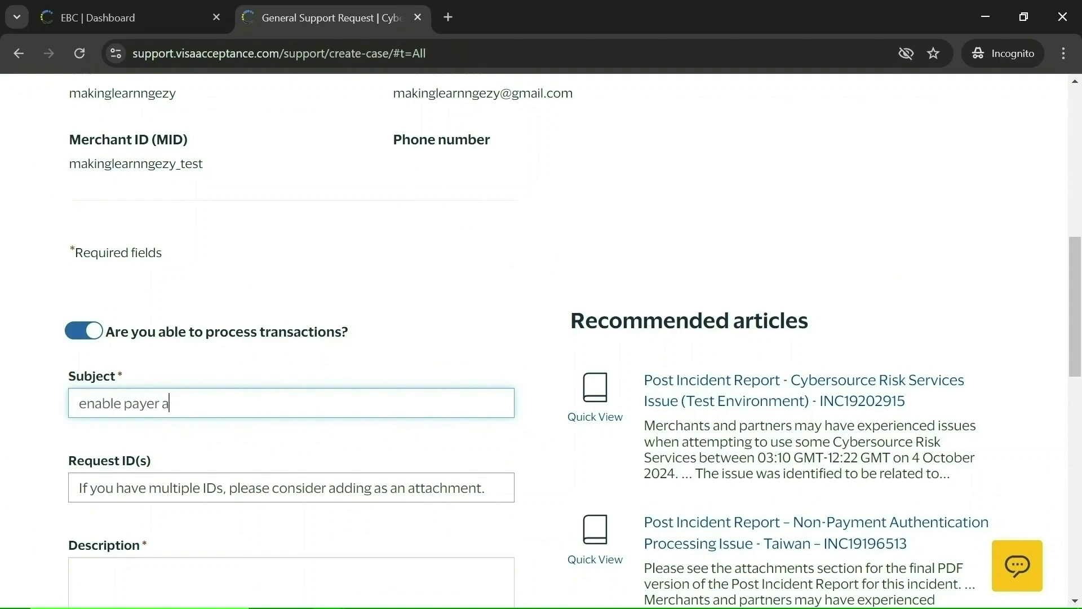
pyautogui.press('BackSpace')
pyautogui.press('BackSpace')
pyautogui.write('thentication ')
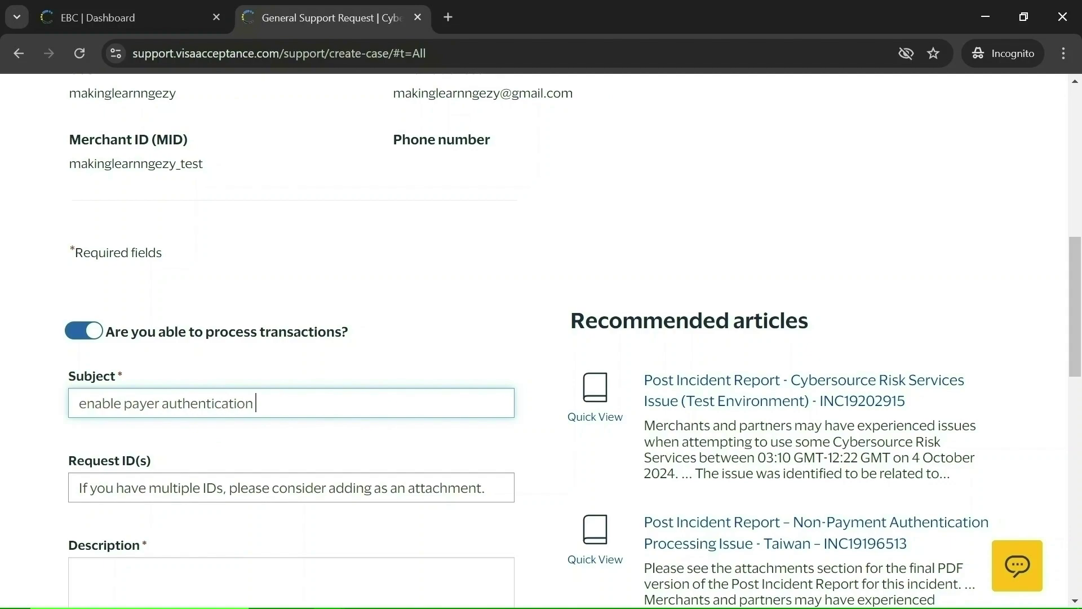
pyautogui.write('service in test en')
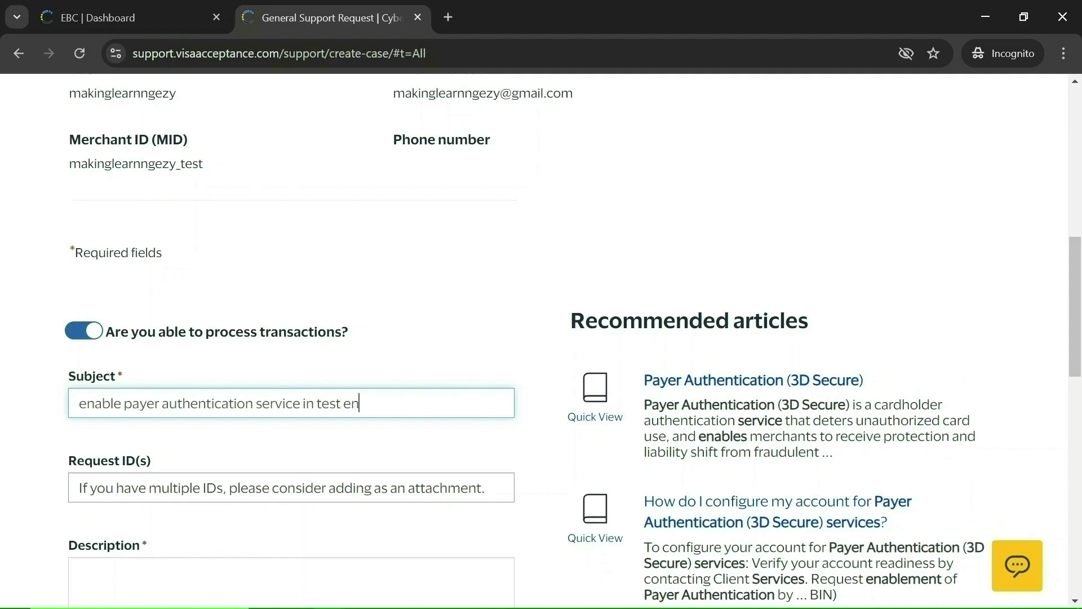
pyautogui.write('v for')
pyautogui.press('BackSpace')
pyautogui.press('BackSpace')
pyautogui.write('or MID -')
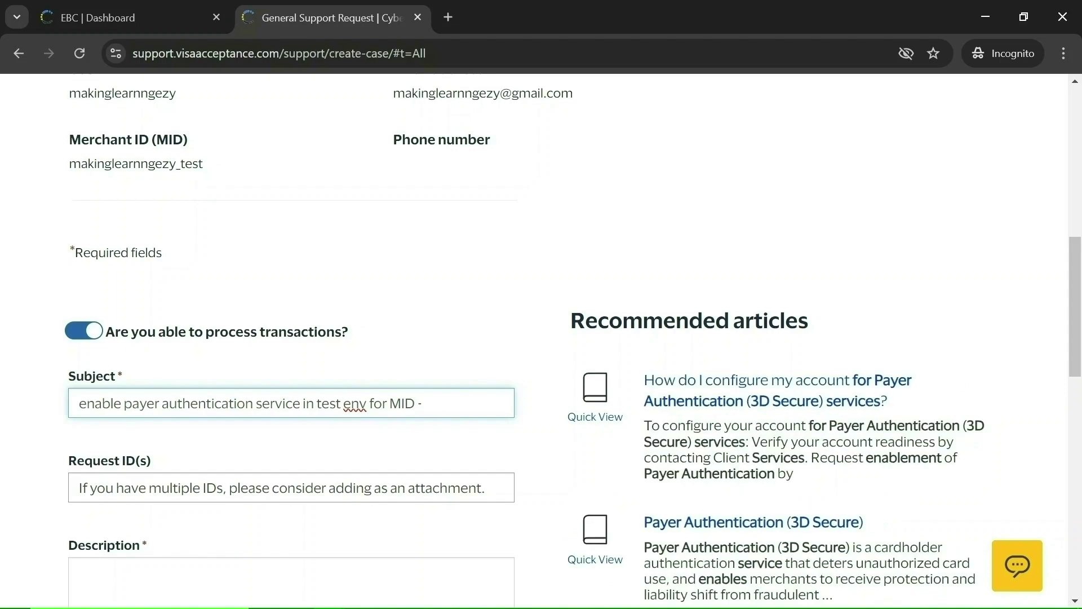
# Paste the prepared message into Description, add <> after MID, and submit the case
pyautogui.press('Tab')
pyautogui.press('Tab')
pyautogui.write('Hi Team ,  can you please enable payer authentication service in test env for MID  thanks')
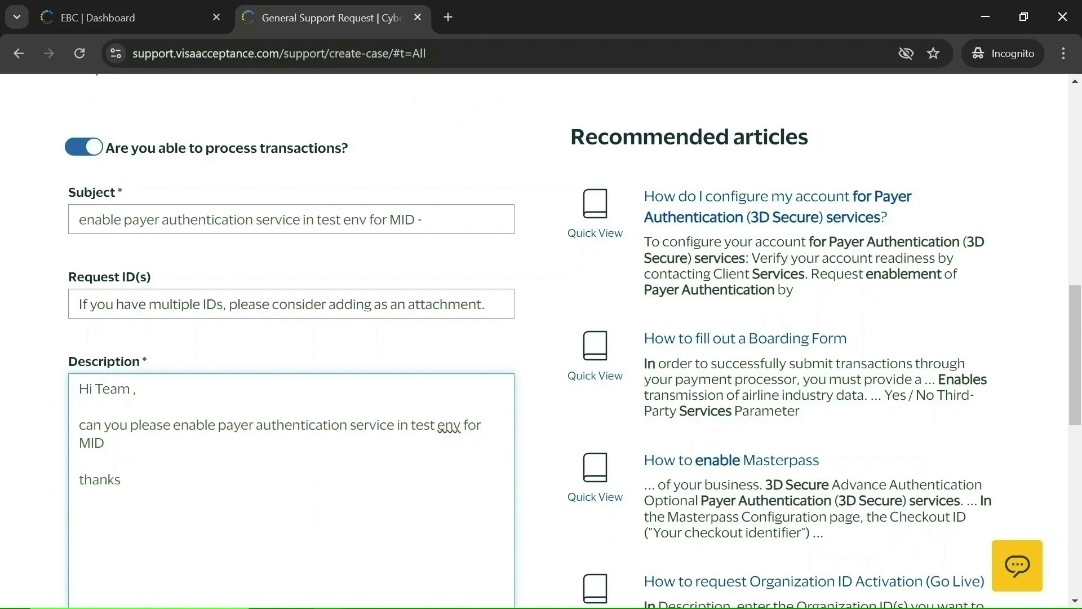
pyautogui.scroll(2, 233, 458)
pyautogui.press('BackSpace')
pyautogui.write('<>')
pyautogui.press('Return')
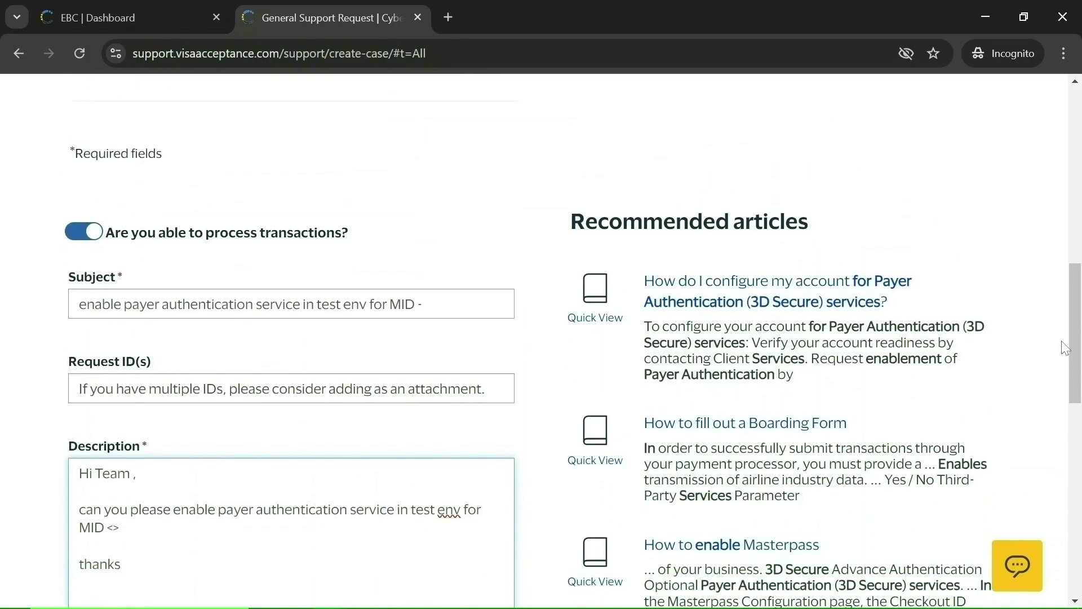
pyautogui.moveTo(1075, 350); pyautogui.dragTo(1081, 483)
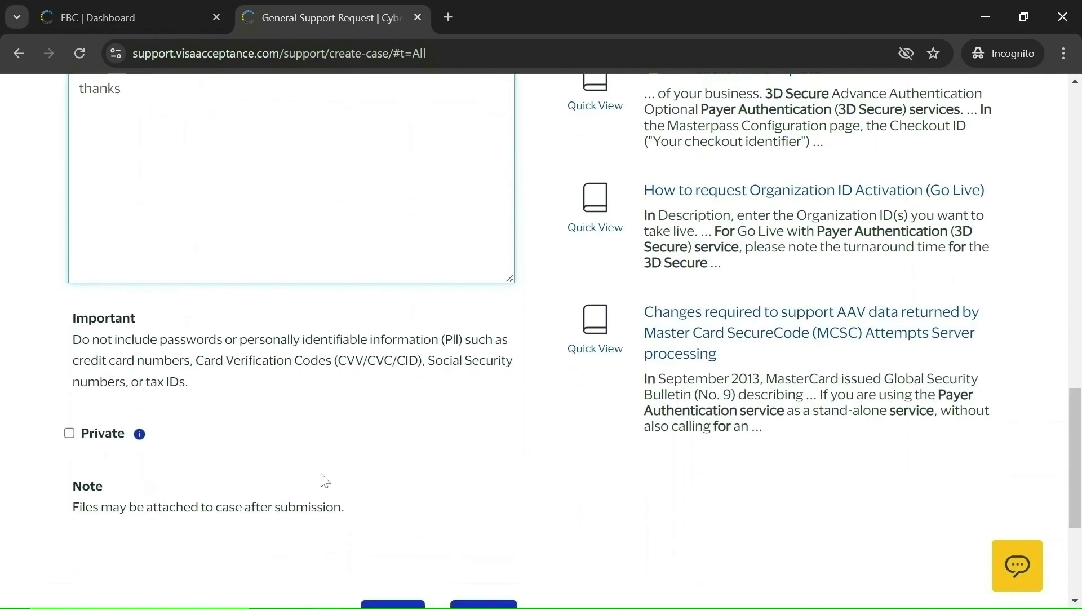
pyautogui.scroll(-2, 621, 496)
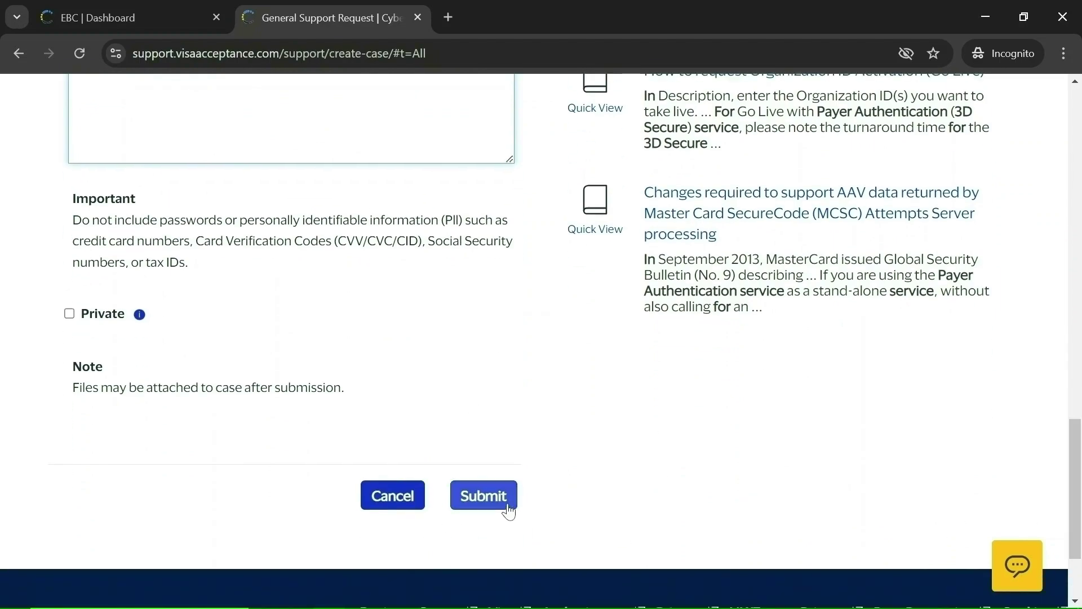
pyautogui.click(491, 502)
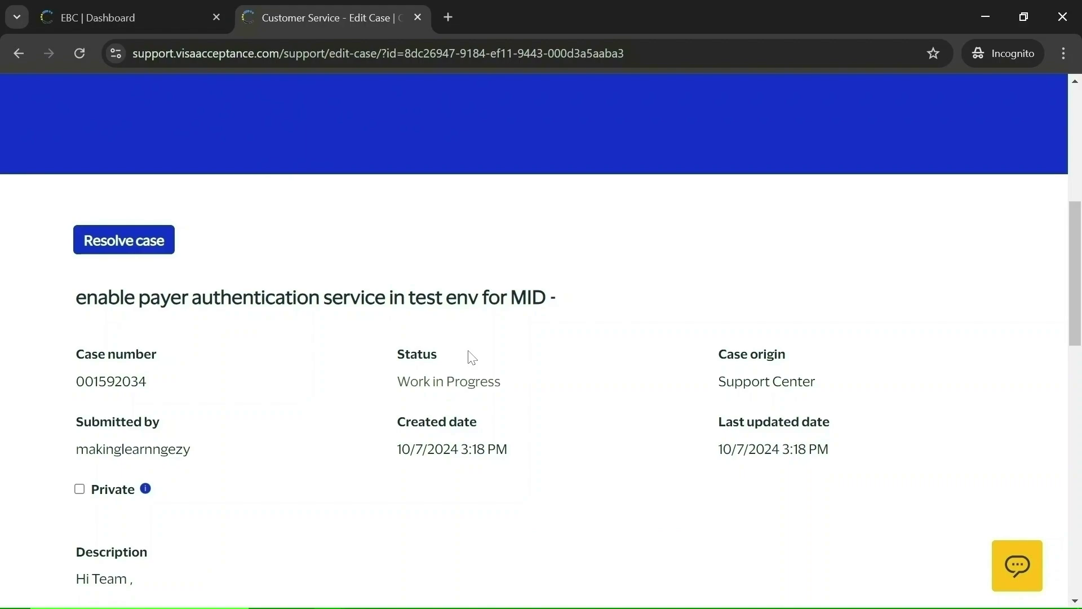
# Switch from the case page to the Excel 3DS Merchant Boarding Form workbook
pyautogui.scroll(-1, 473, 357)
pyautogui.scroll(2, 742, 380)
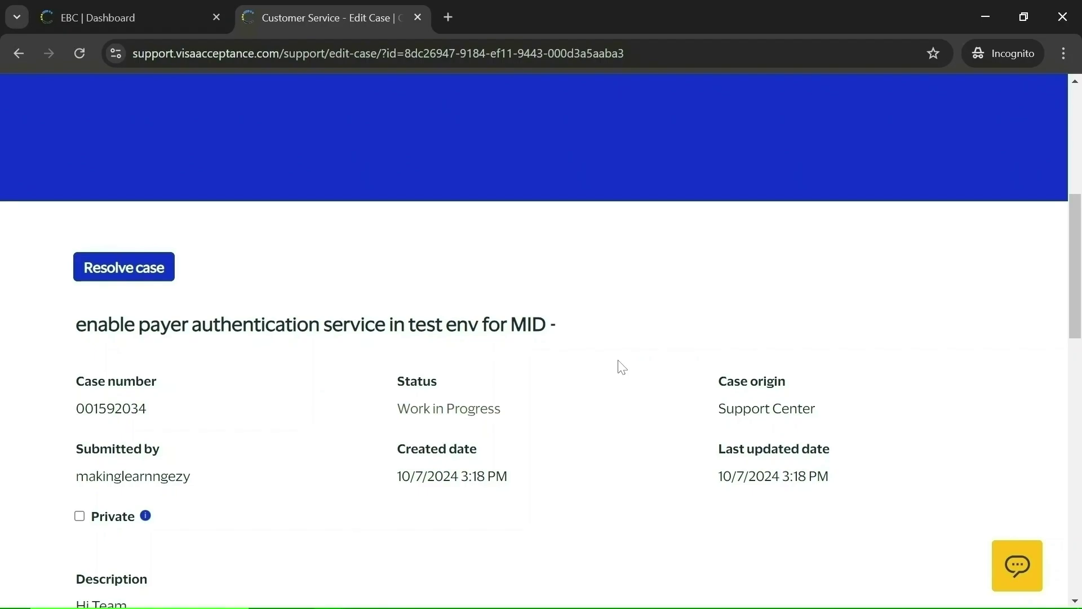
pyautogui.hotkey('alt', 'Tab')
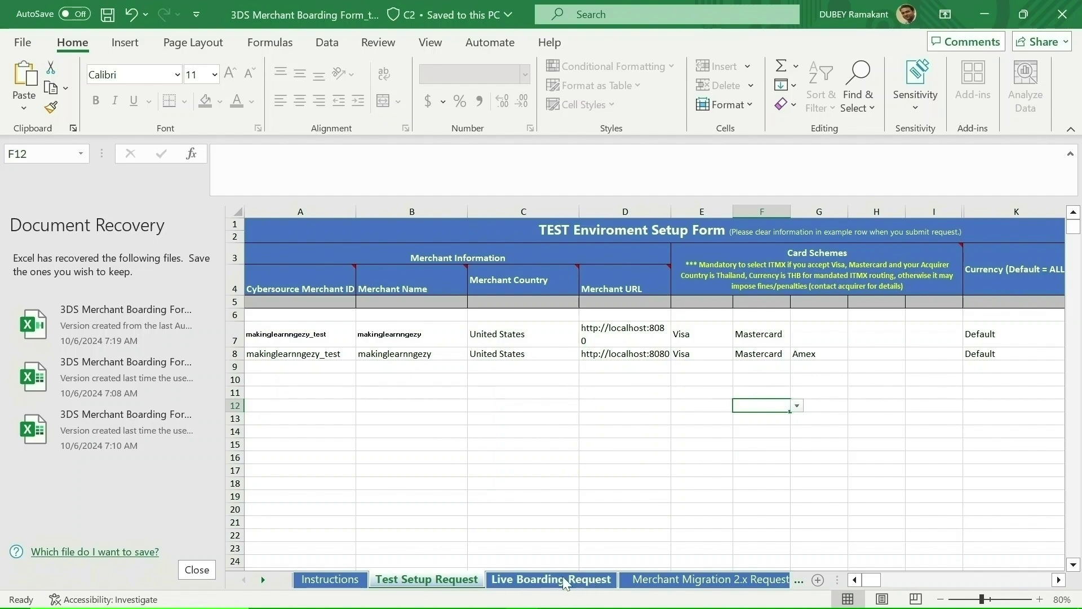
pyautogui.click(524, 584)
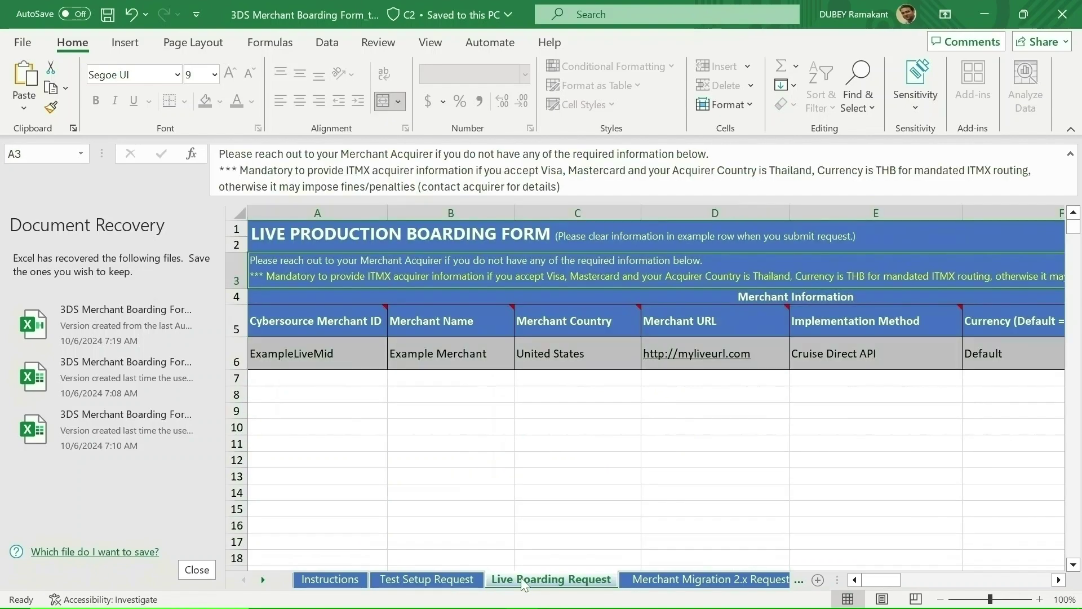
pyautogui.click(454, 581)
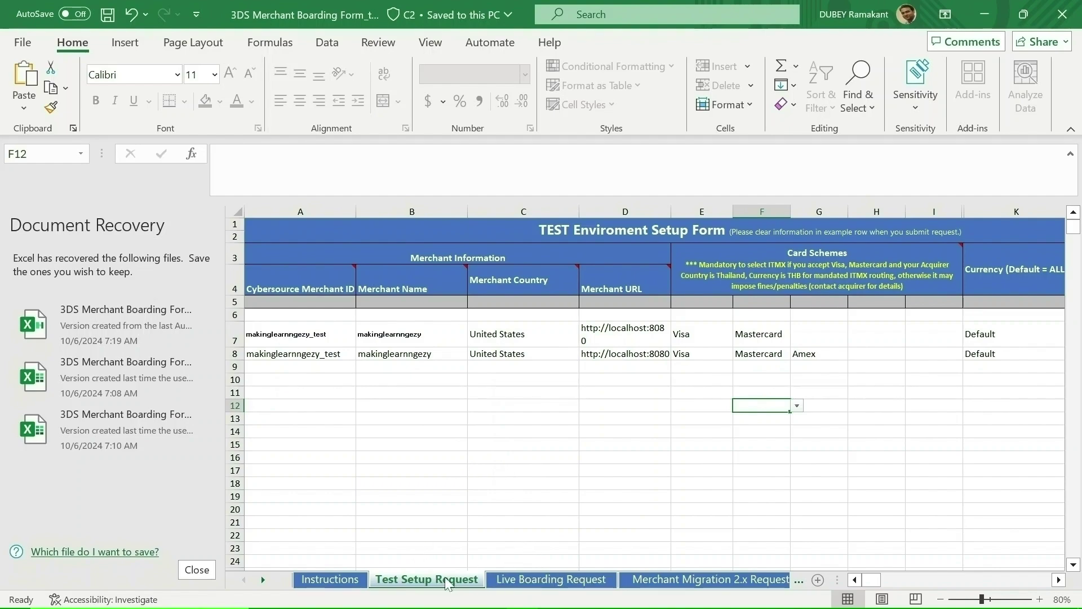
pyautogui.click(536, 579)
pyautogui.click(459, 578)
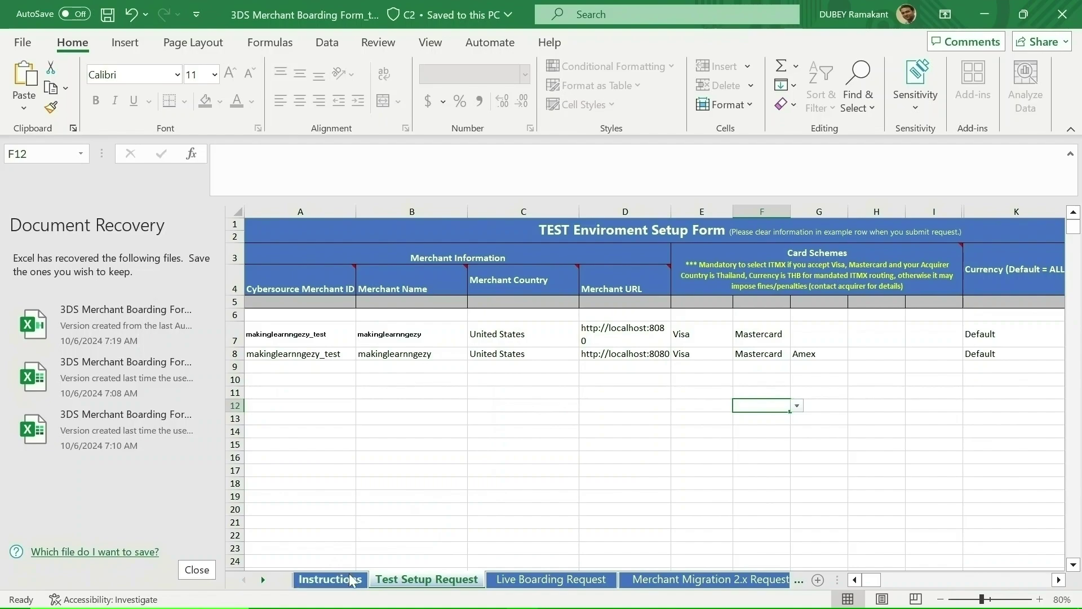
pyautogui.click(332, 581)
pyautogui.moveTo(1074, 339); pyautogui.dragTo(1080, 368)
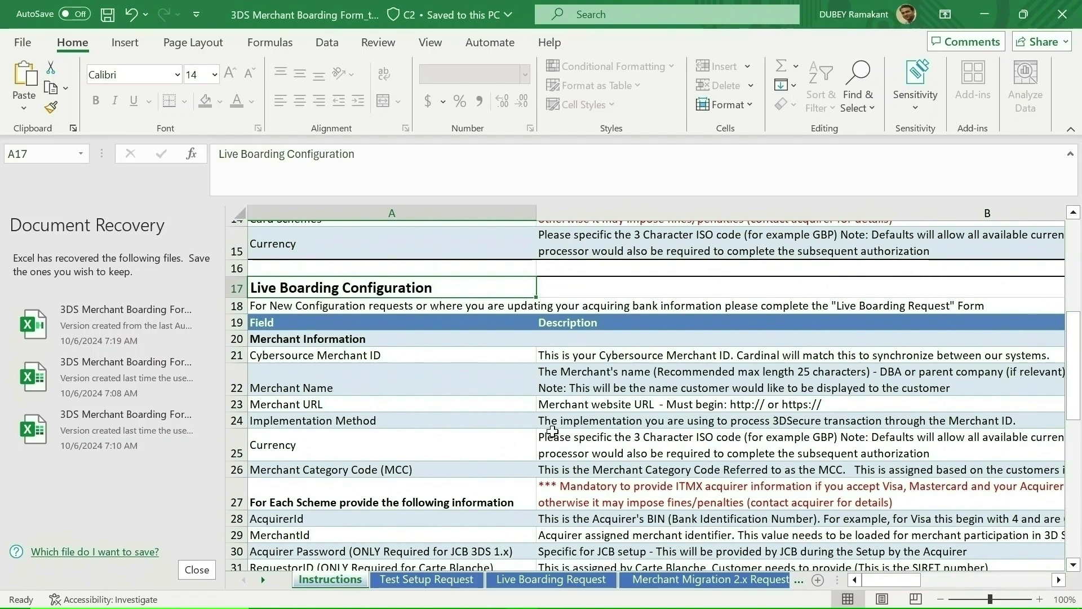
pyautogui.click(427, 579)
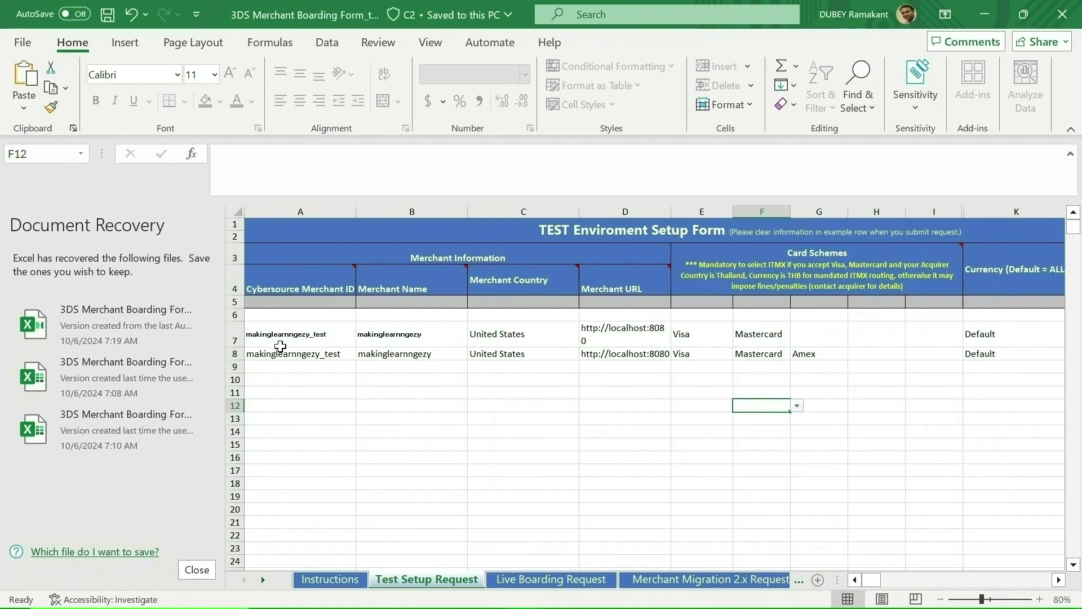
# Check row 8's merchant ID, country, URL, card scheme and implementation method, then return to the case page
pyautogui.click(305, 355)
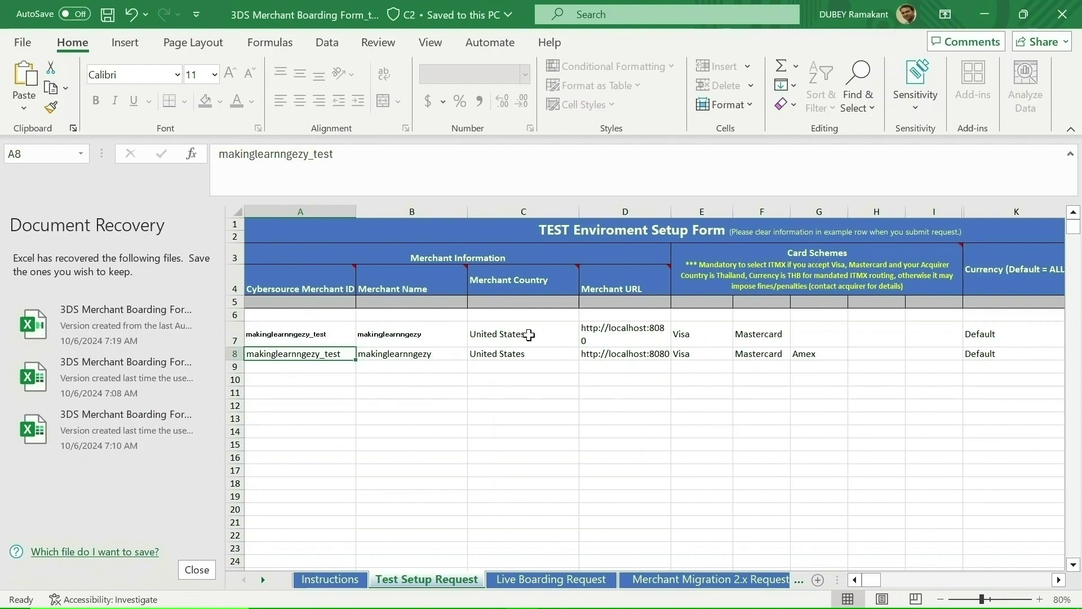
pyautogui.click(535, 353)
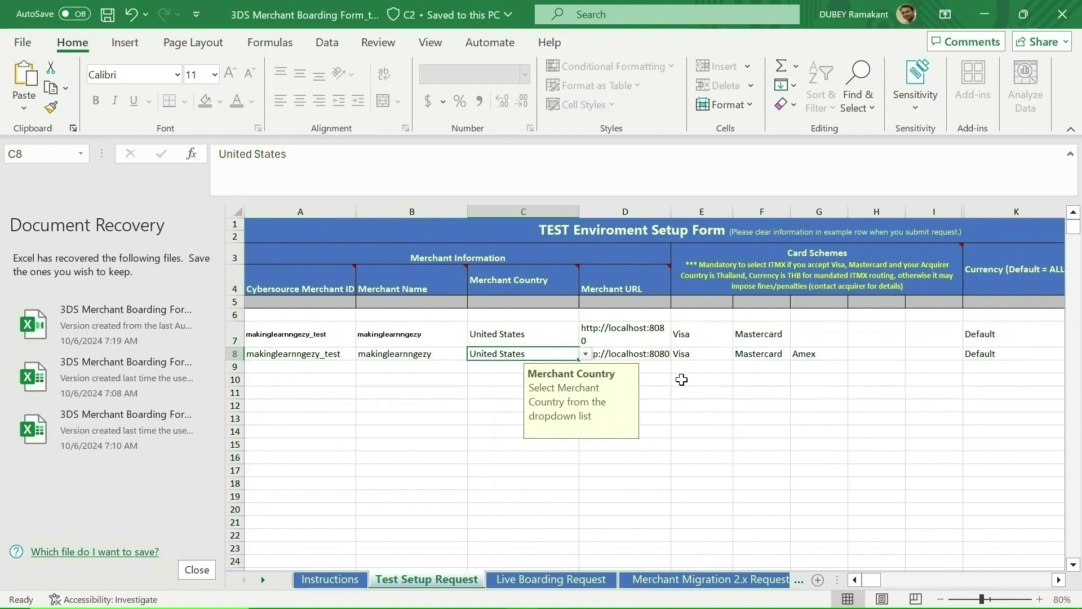
pyautogui.click(653, 354)
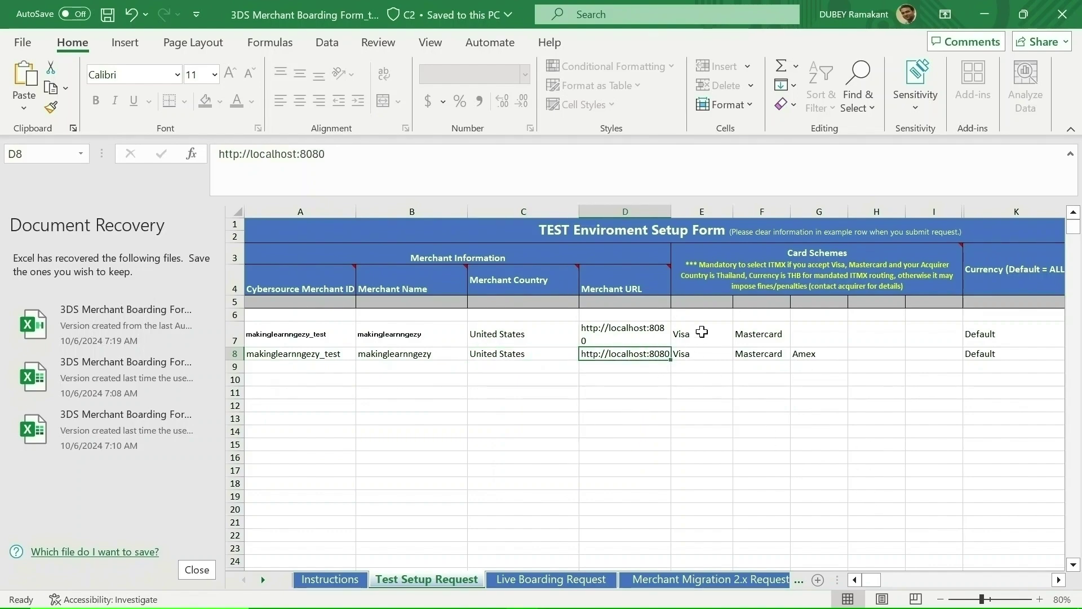
pyautogui.click(693, 352)
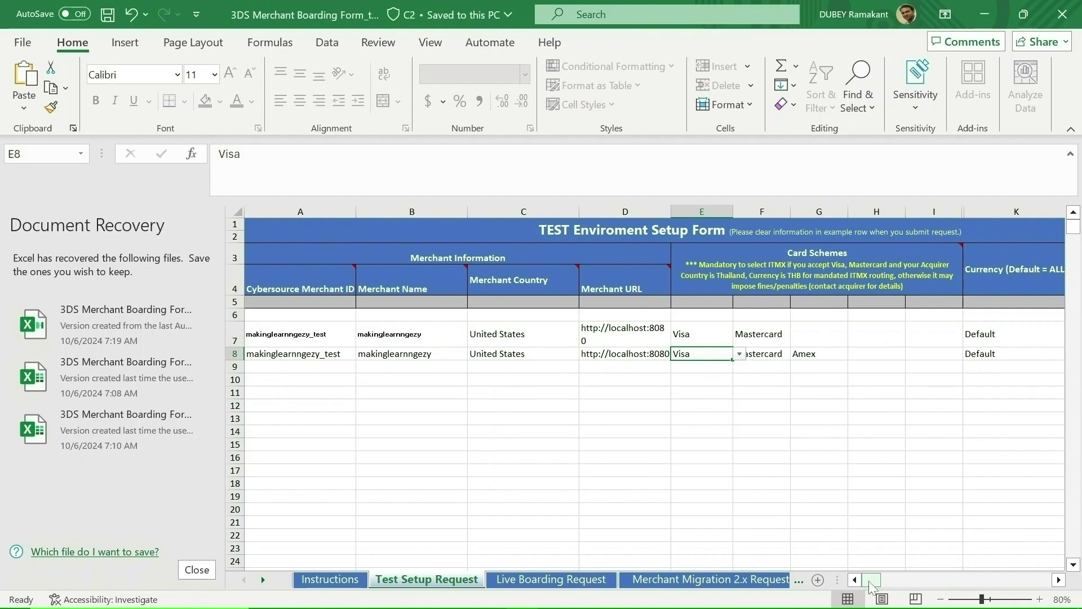
pyautogui.click(1058, 579)
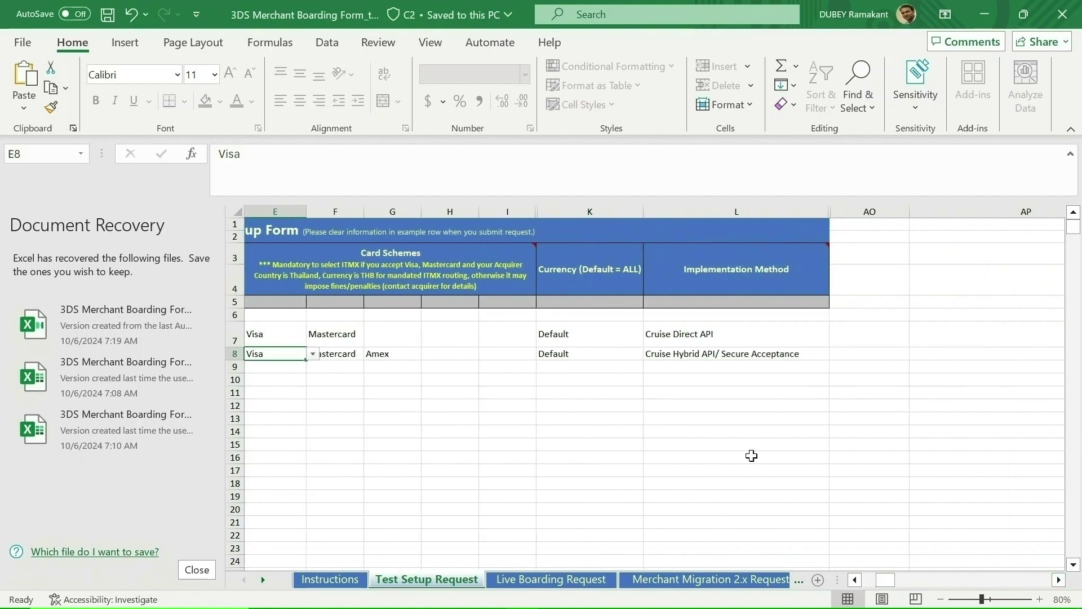
pyautogui.click(725, 354)
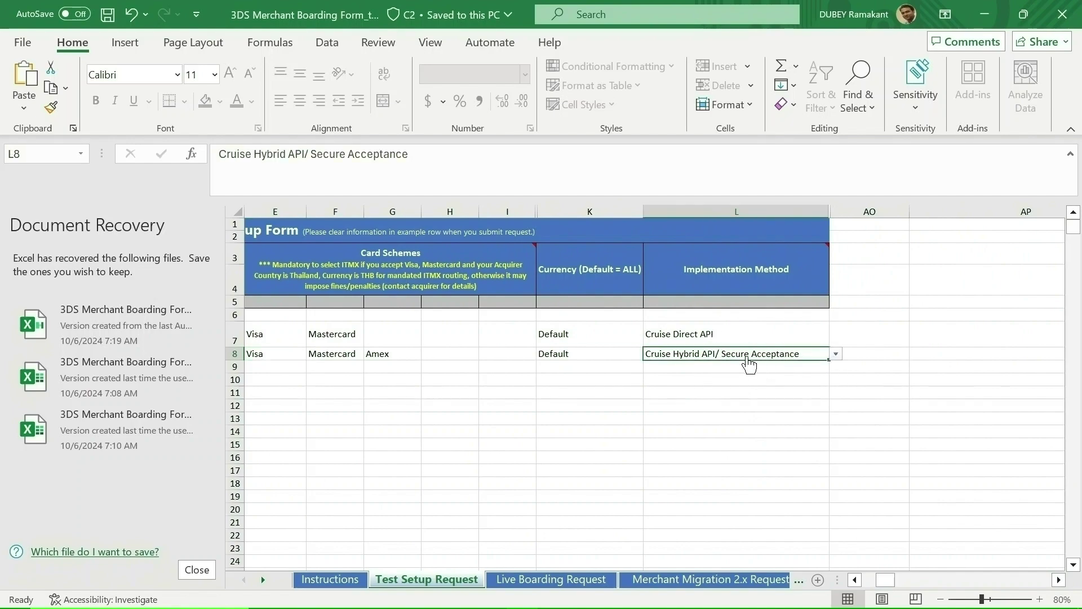
pyautogui.click(835, 353)
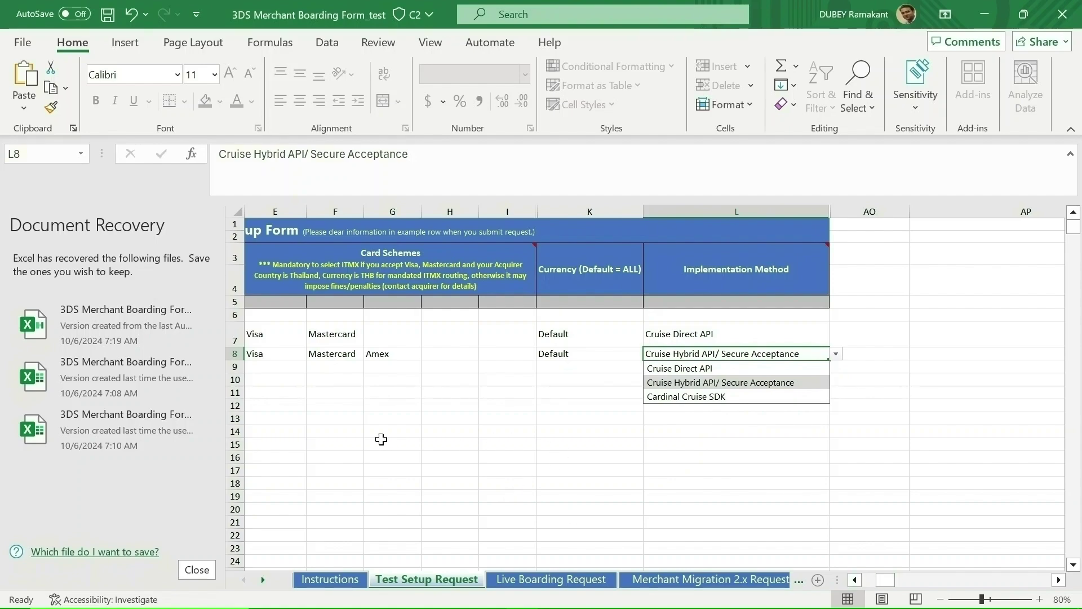
pyautogui.hscroll(-2, 468, 442)
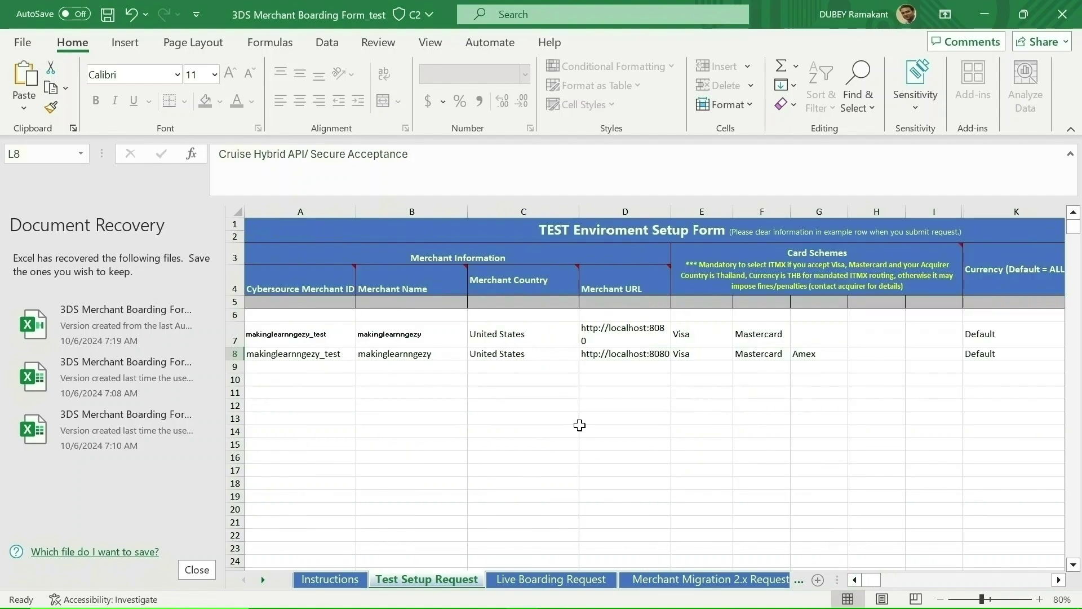
pyautogui.hotkey('alt', 'Tab')
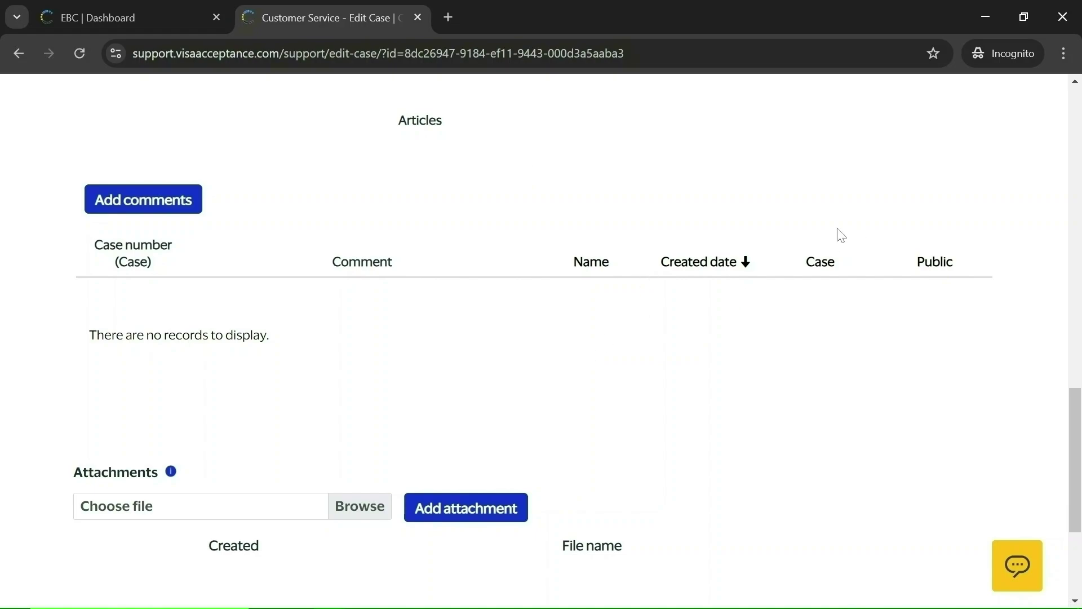
# Return to the Cybersource Business Center tab's EBC Payment Configuration page
pyautogui.scroll(2, 1079, 183)
pyautogui.scroll(15, 1079, 184)
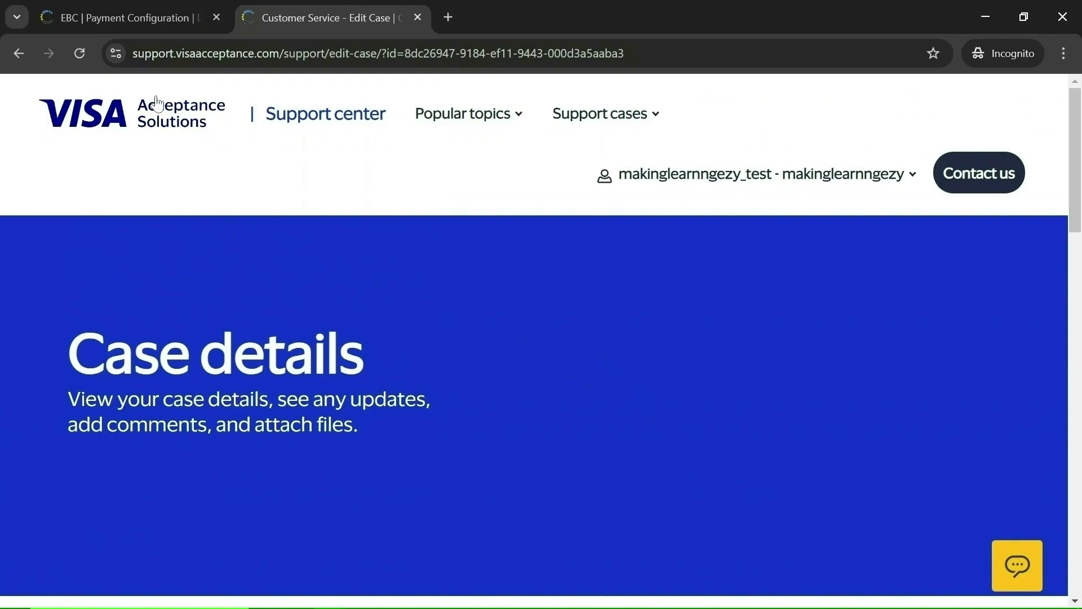
pyautogui.click(136, 12)
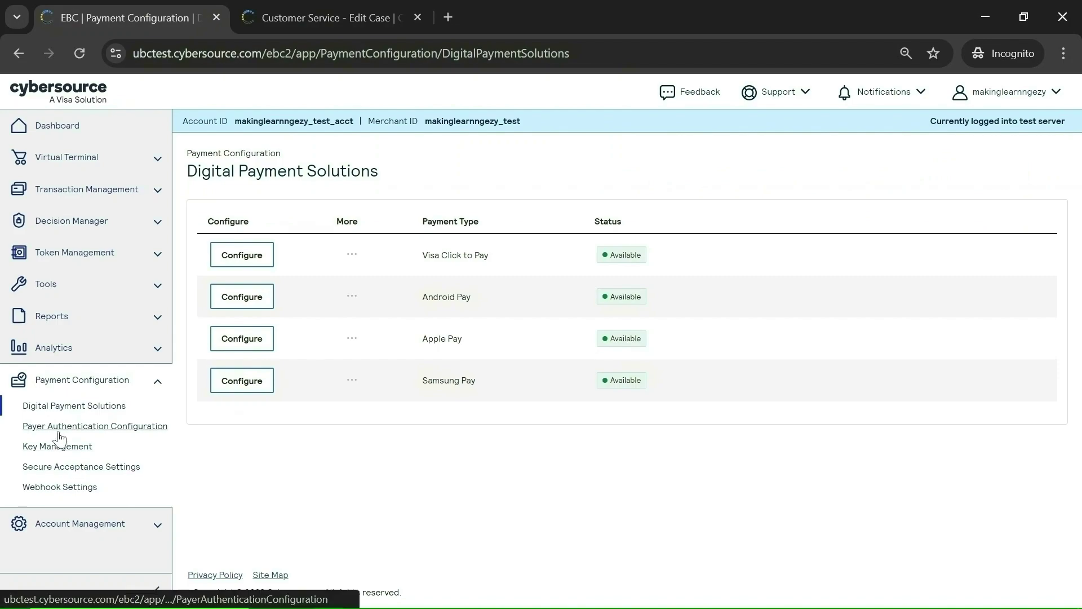
# Open Payer Authentication Configuration from the Payment Configuration sidebar
pyautogui.click(82, 432)
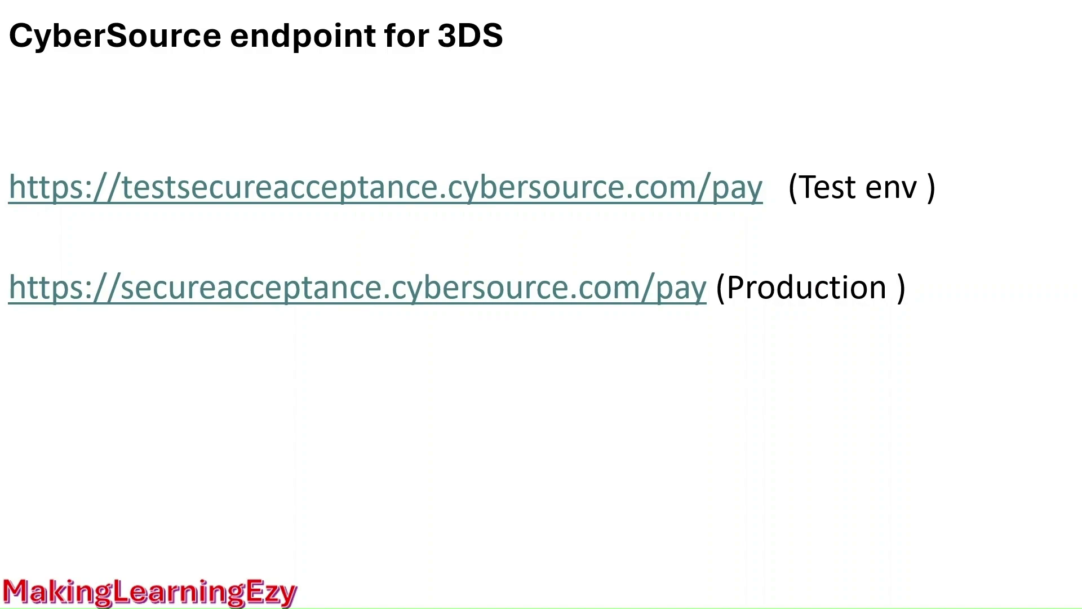
# Advance past the 3DS endpoint slide to the '3DS Payment demo' slide
pyautogui.press('Right')
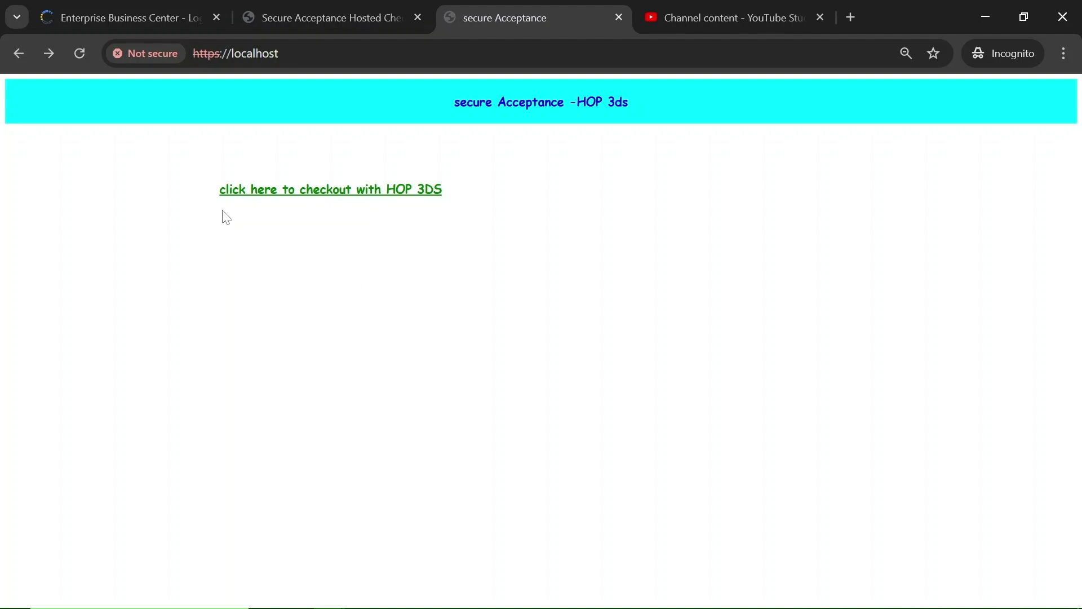
# Follow the localhost demo's 'checkout with HOP 3DS' link to the Checkout HOP page
pyautogui.click(371, 193)
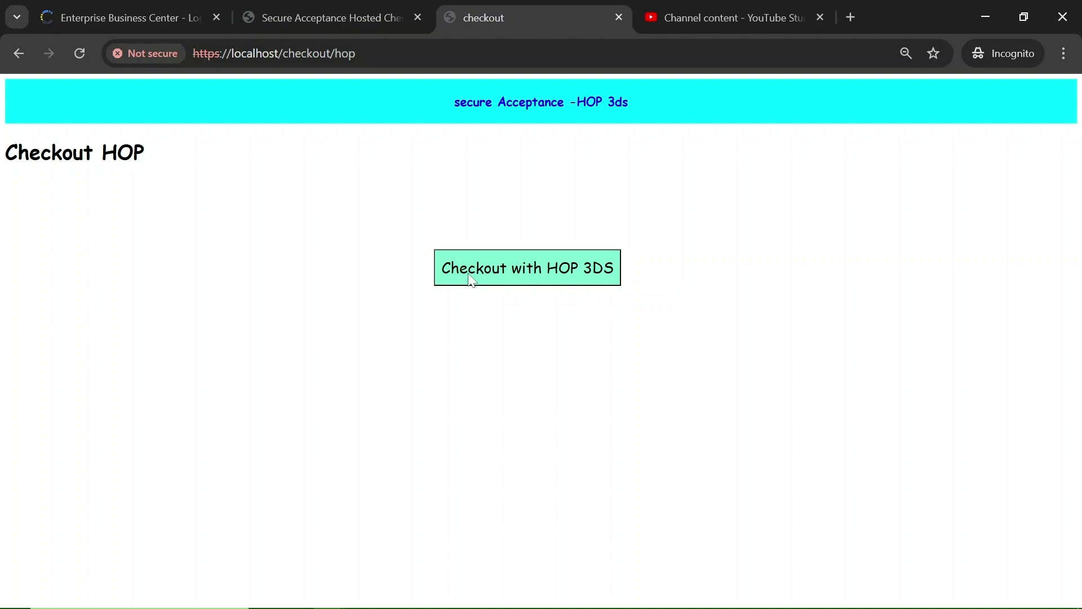
# Inspect the payment_form action URL and profile_id hidden field, then submit checkout to the $193.00 billing page
pyautogui.rightClick(497, 267)
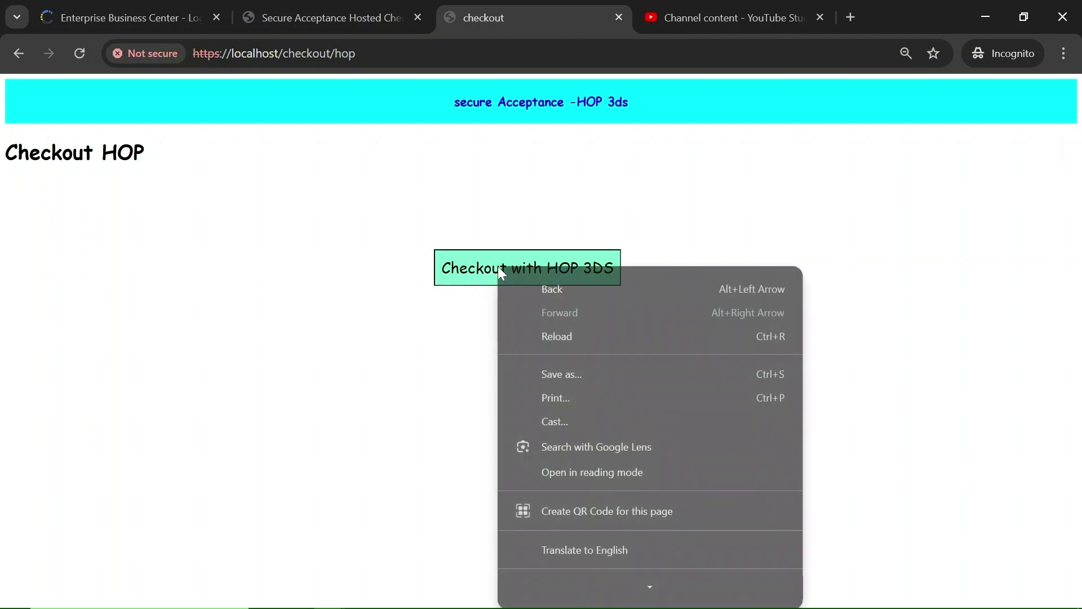
pyautogui.click(593, 589)
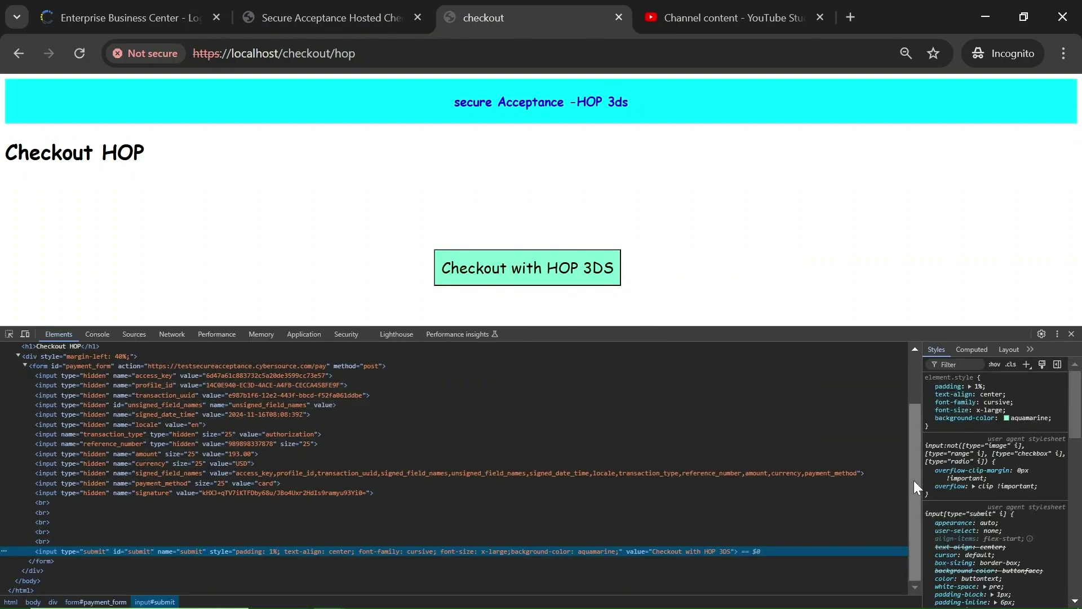
pyautogui.moveTo(914, 479); pyautogui.dragTo(908, 460)
pyautogui.click(55, 392)
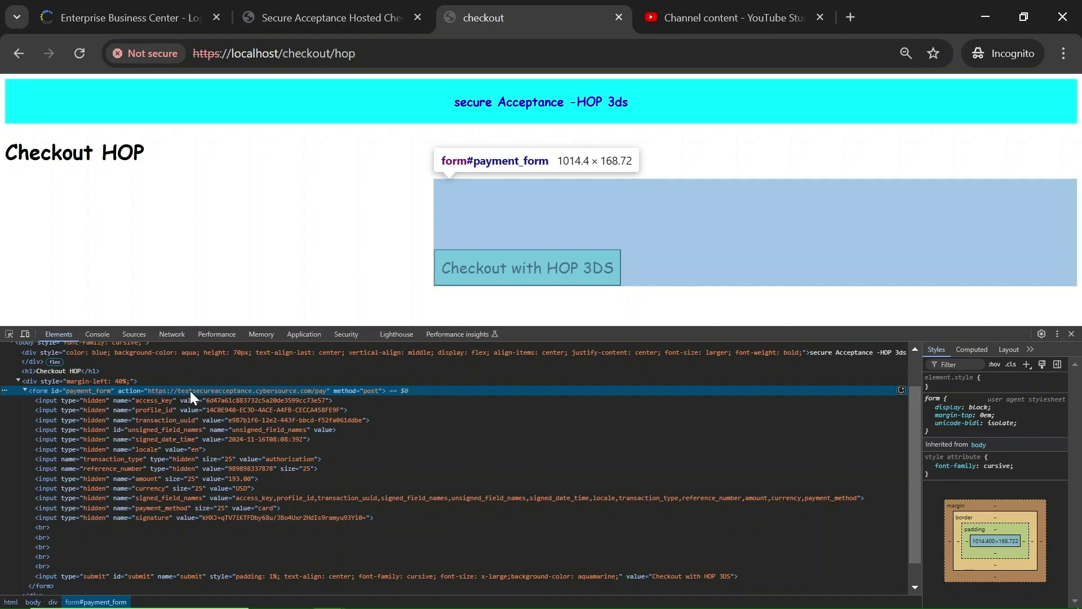
pyautogui.click(45, 411)
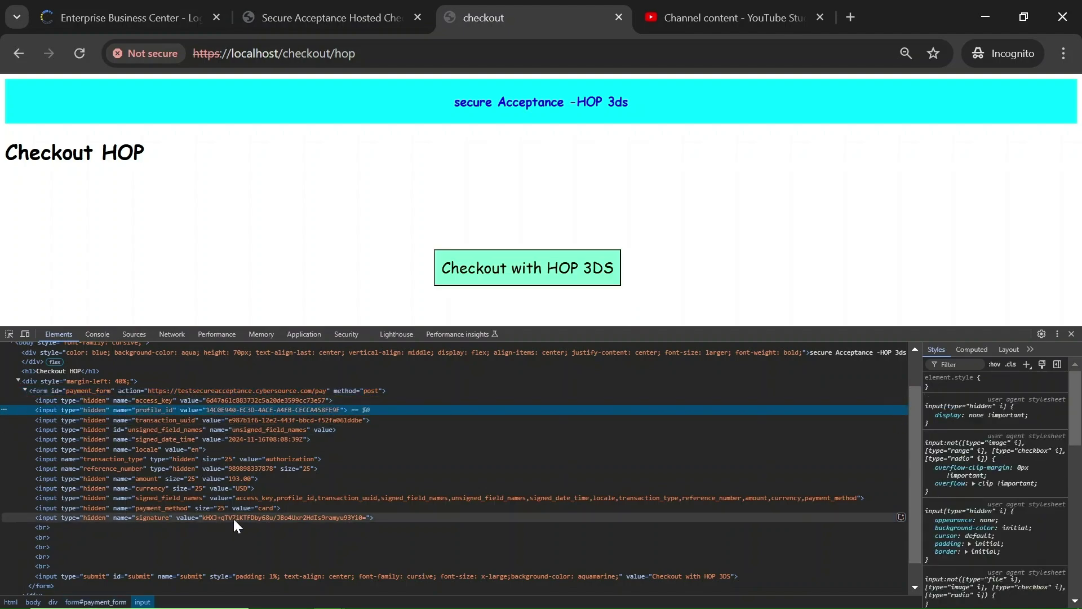
pyautogui.click(555, 276)
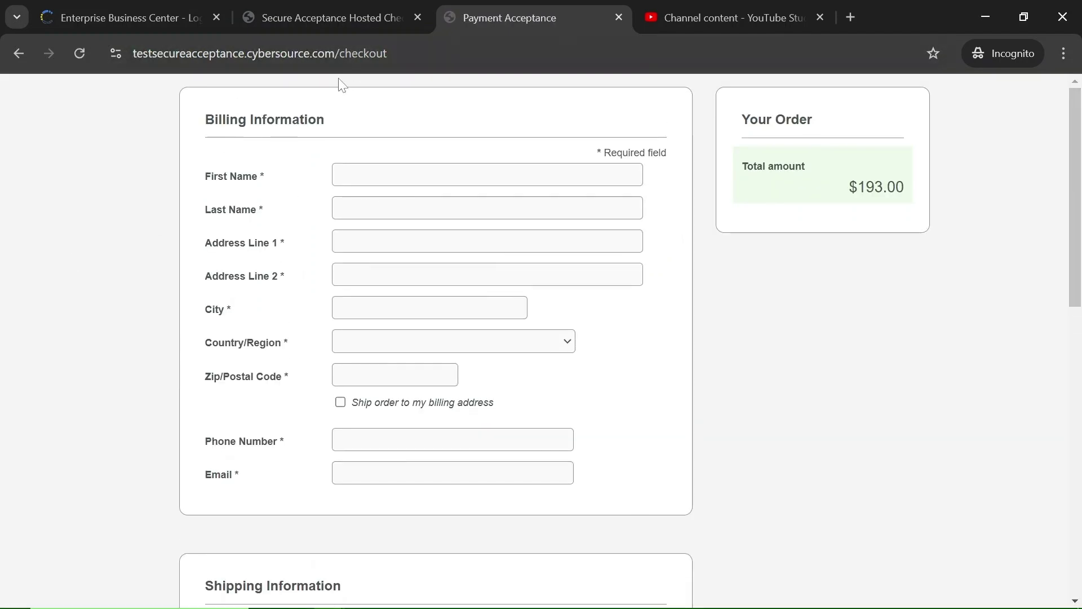
# Fill in the billing first name, last name, address line and a test e-mail address
pyautogui.moveTo(204, 120); pyautogui.dragTo(423, 133)
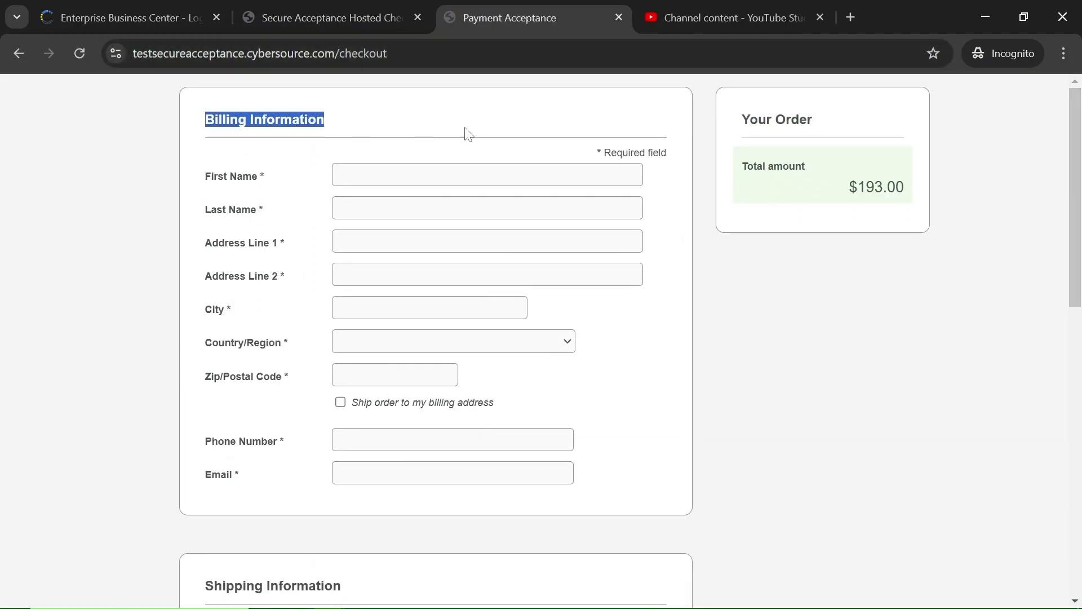
pyautogui.scroll(-7, 422, 133)
pyautogui.moveTo(203, 174); pyautogui.dragTo(551, 184)
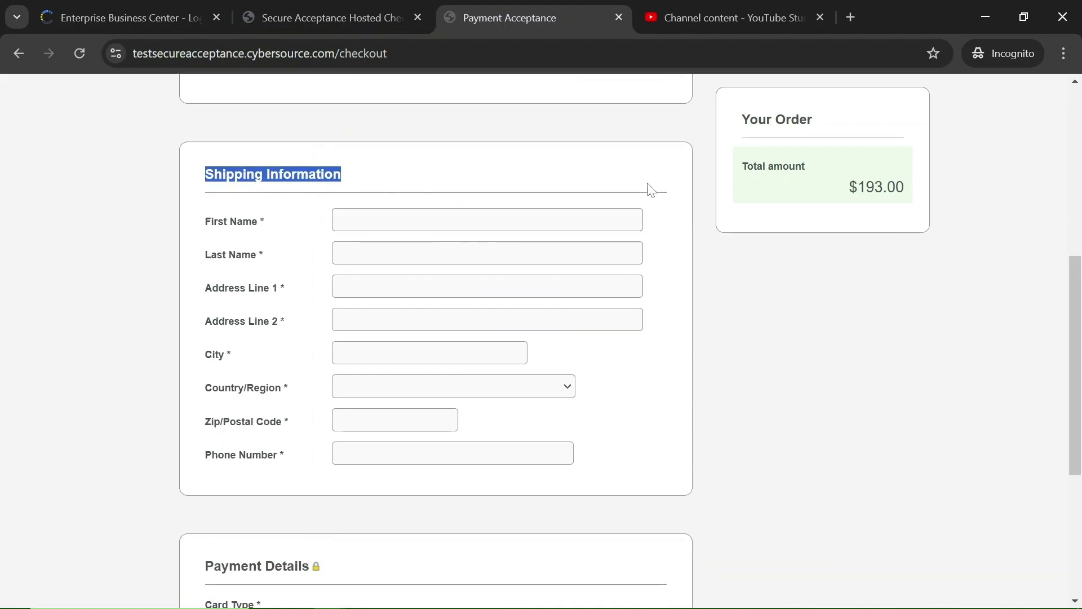
pyautogui.scroll(-5, 406, 266)
pyautogui.moveTo(204, 270); pyautogui.dragTo(411, 280)
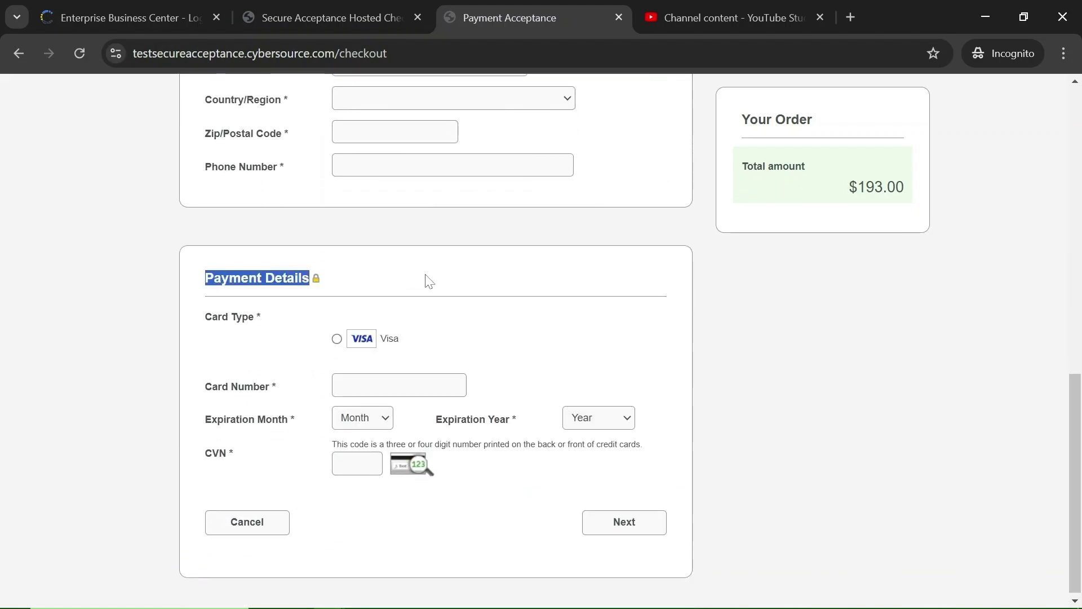
pyautogui.scroll(12, 1071, 374)
pyautogui.click(350, 176)
pyautogui.write('hbfgbh')
pyautogui.click(364, 204)
pyautogui.write('gfbgf')
pyautogui.click(349, 241)
pyautogui.write('bfgb')
pyautogui.click(350, 274)
pyautogui.write('test@')
pyautogui.write('test')
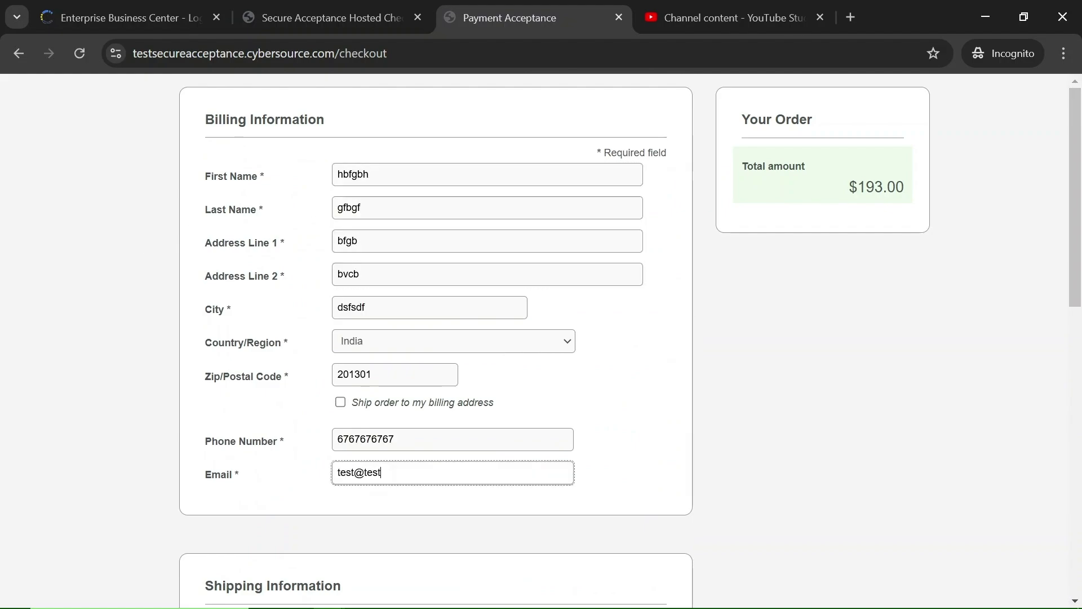
pyautogui.write('.com')
# Copy the billing address into the shipping address with 'Ship order to my billing address'
pyautogui.click(840, 374)
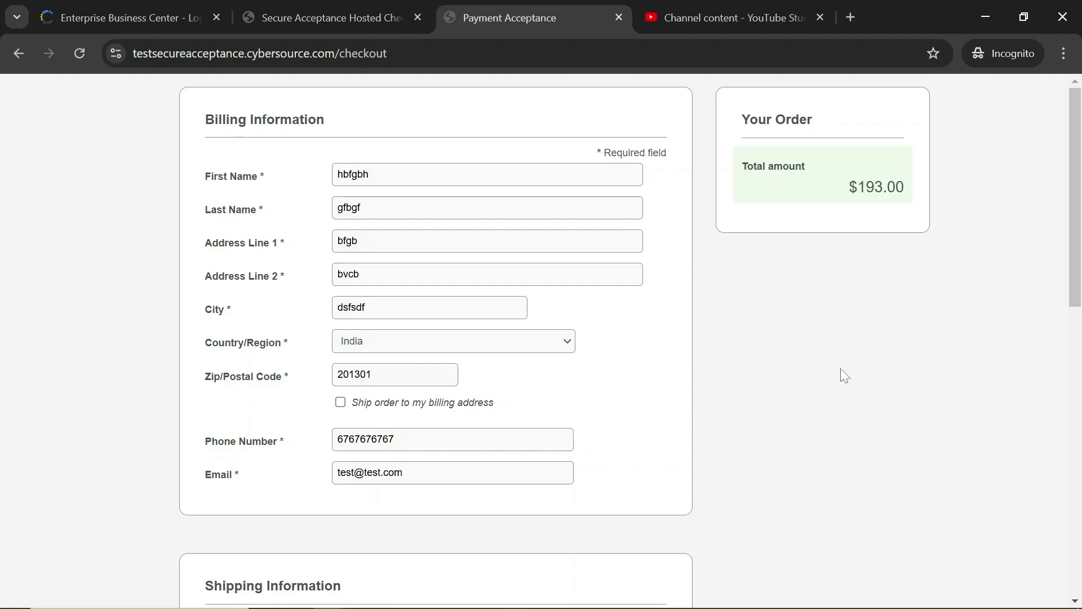
pyautogui.moveTo(1076, 249); pyautogui.dragTo(1077, 379)
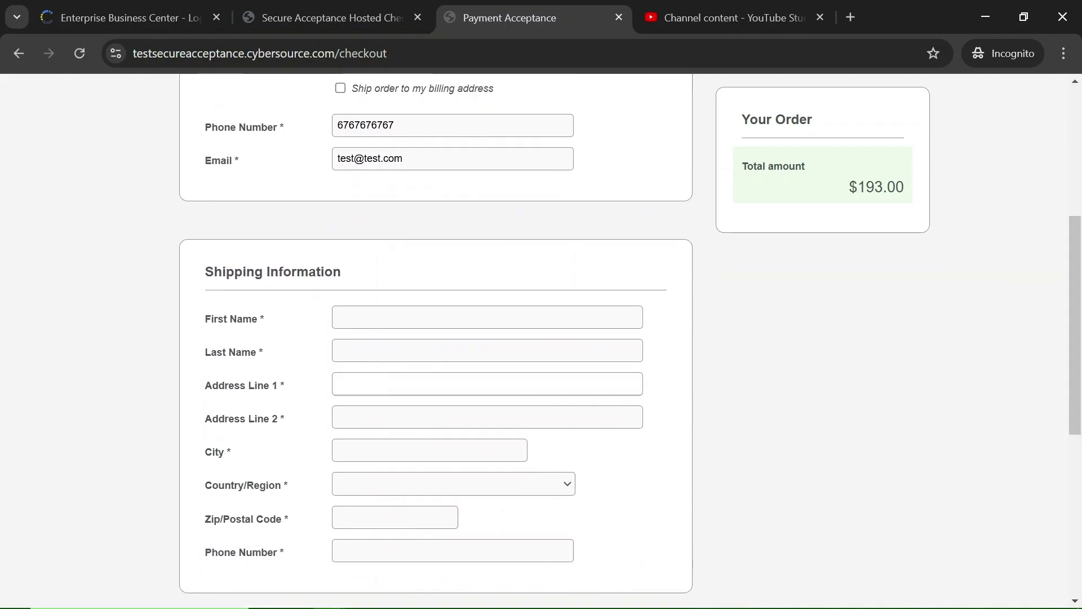
pyautogui.scroll(2, 545, 437)
pyautogui.scroll(2, 546, 436)
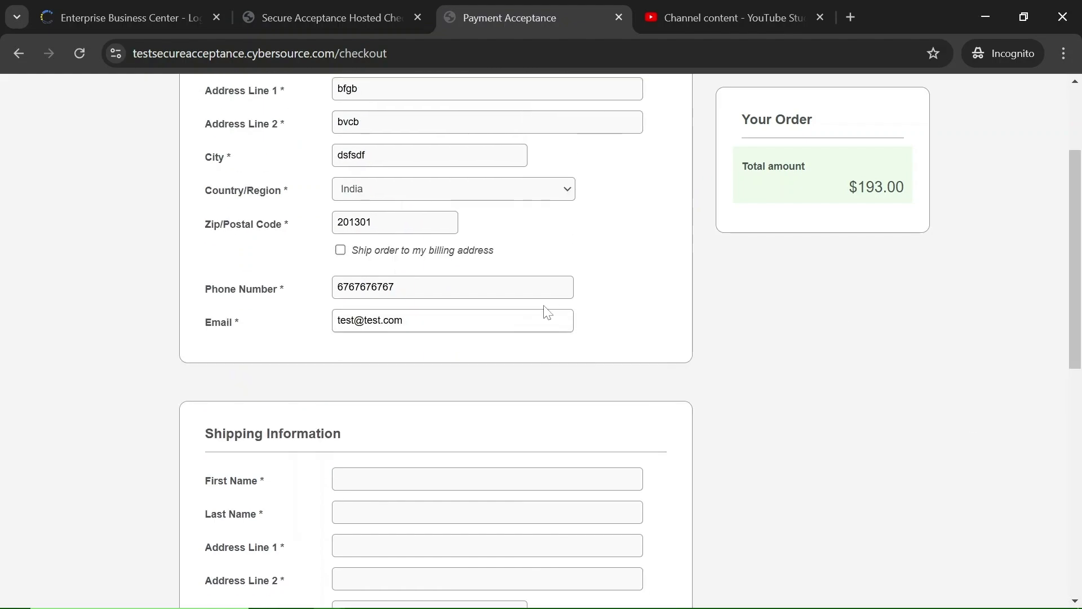
pyautogui.click(340, 250)
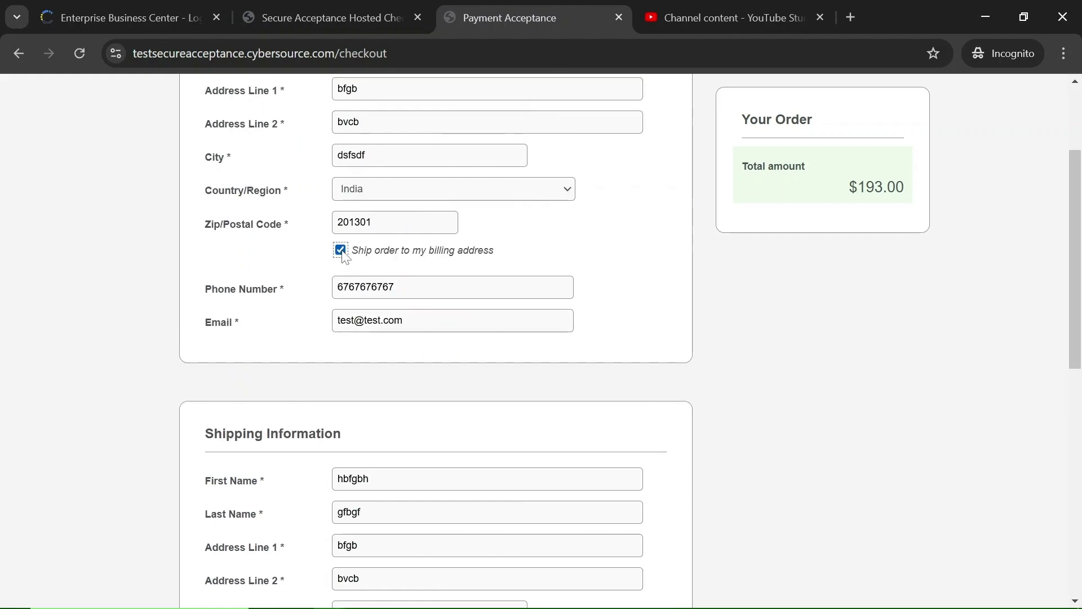
# Enter the Visa test card expiring 07/2032 with its CVN and continue to order review
pyautogui.scroll(-5, 1067, 409)
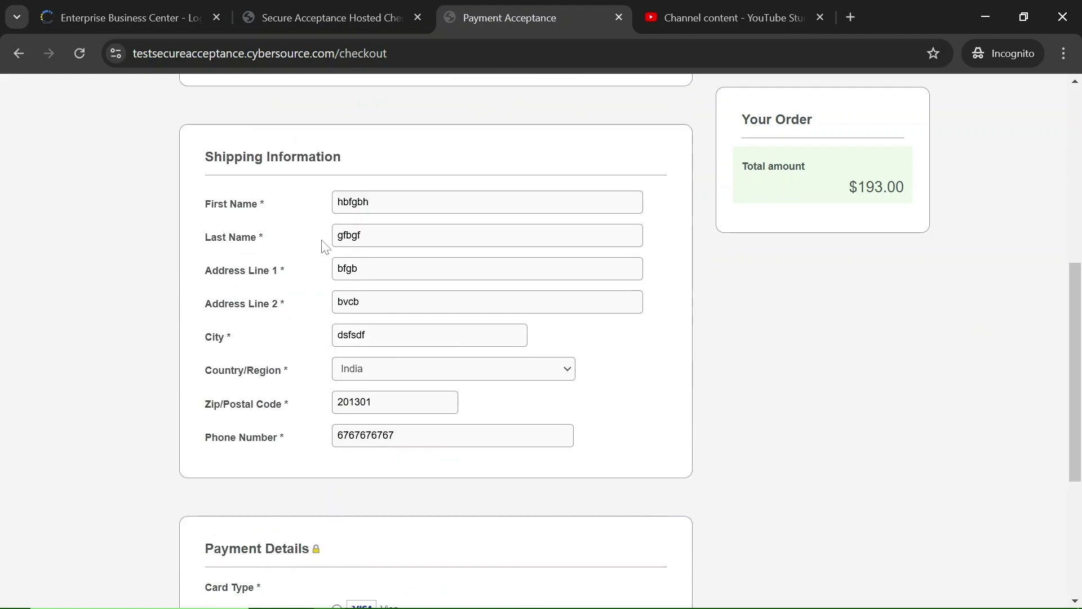
pyautogui.scroll(-5, 1071, 445)
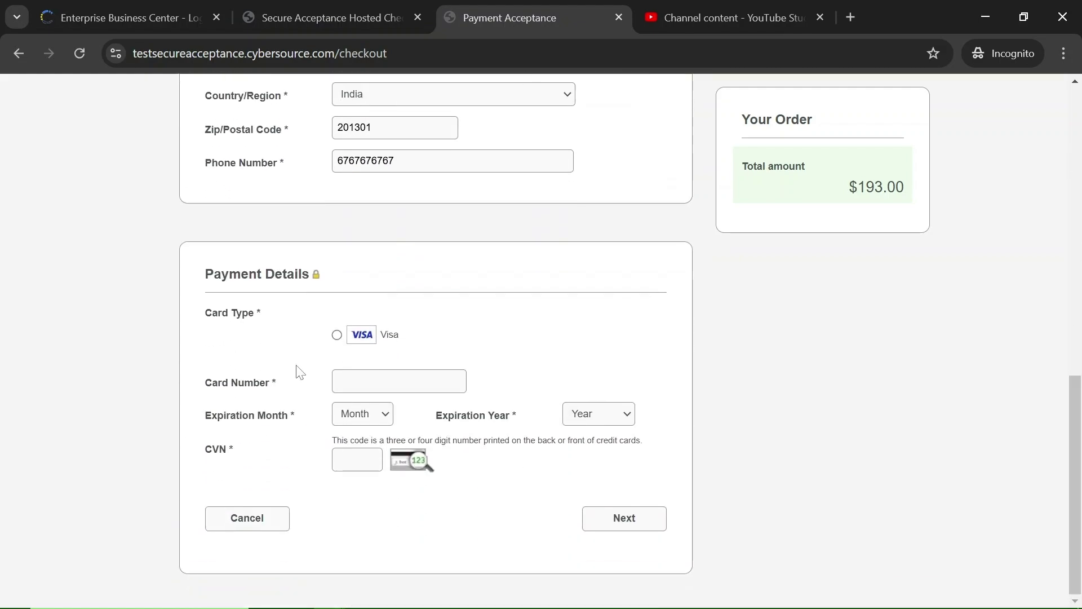
pyautogui.click(337, 336)
pyautogui.click(399, 381)
pyautogui.hotkey('ctrl', 'v')
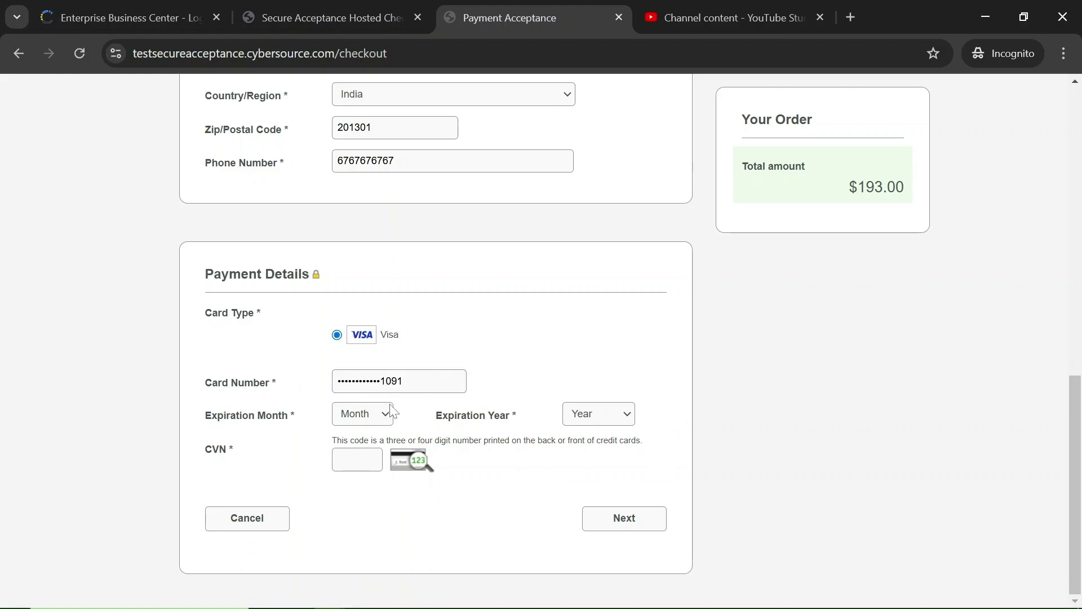
pyautogui.click(372, 414)
pyautogui.click(377, 289)
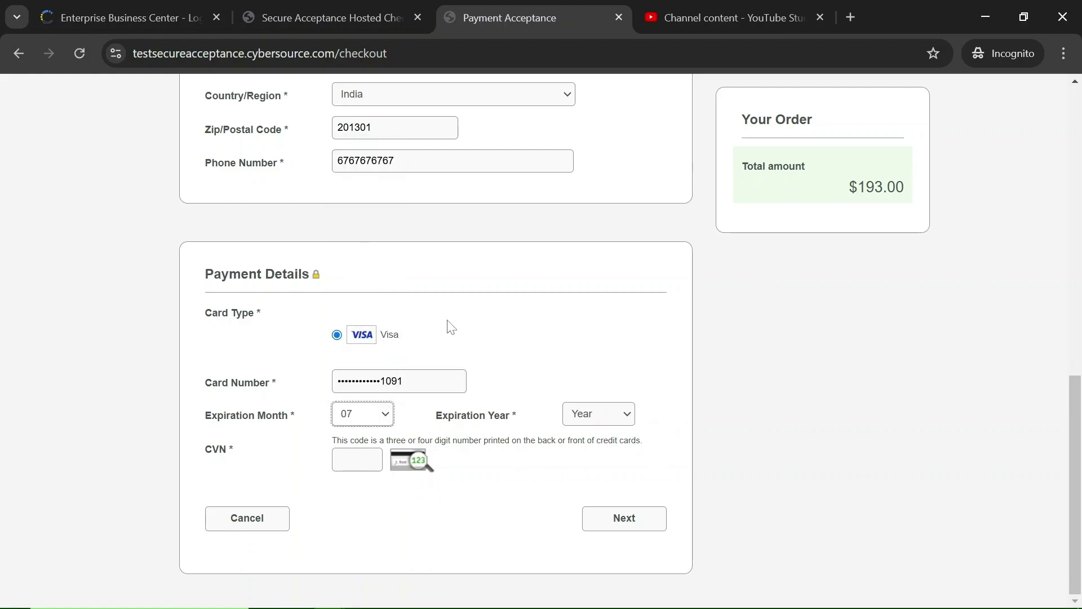
pyautogui.click(604, 424)
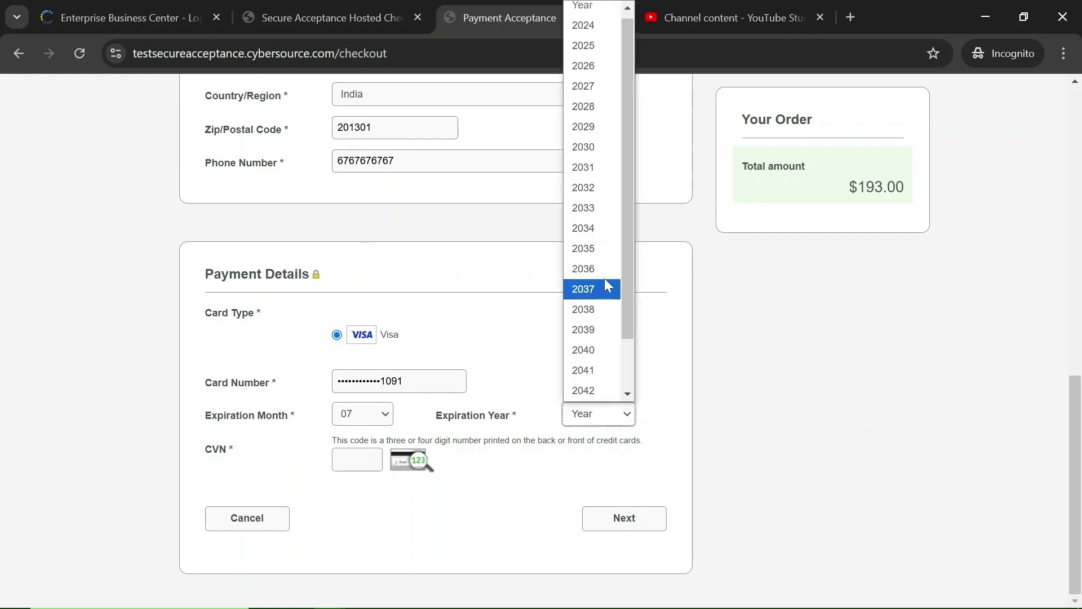
pyautogui.click(606, 227)
pyautogui.click(357, 460)
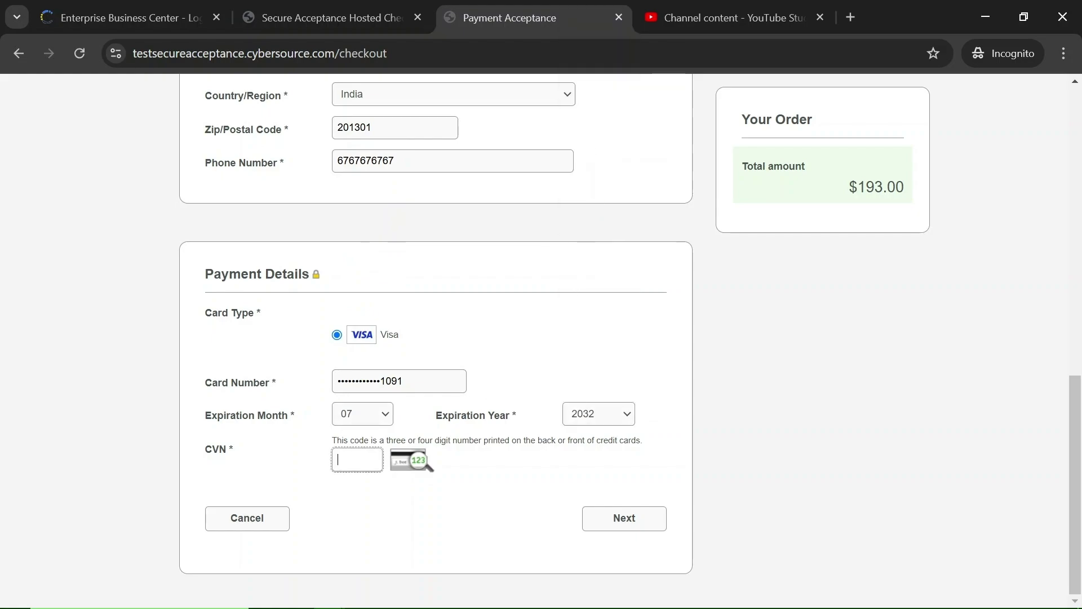
pyautogui.write('123')
pyautogui.press('Return')
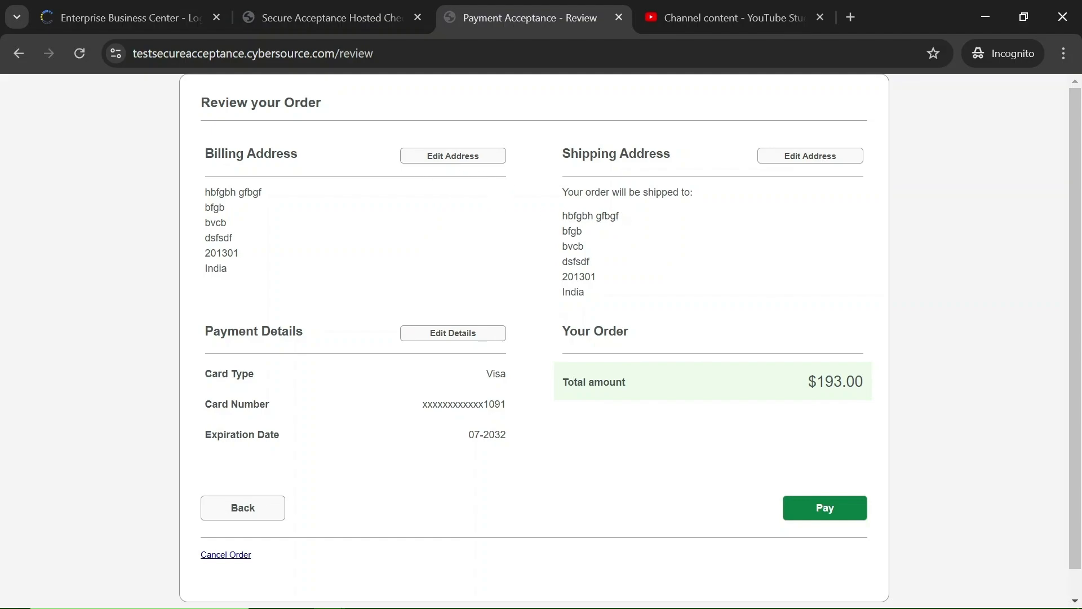
# Pay the reviewed $193.00 Visa order to trigger AnyBank's one-time-code challenge
pyautogui.click(828, 517)
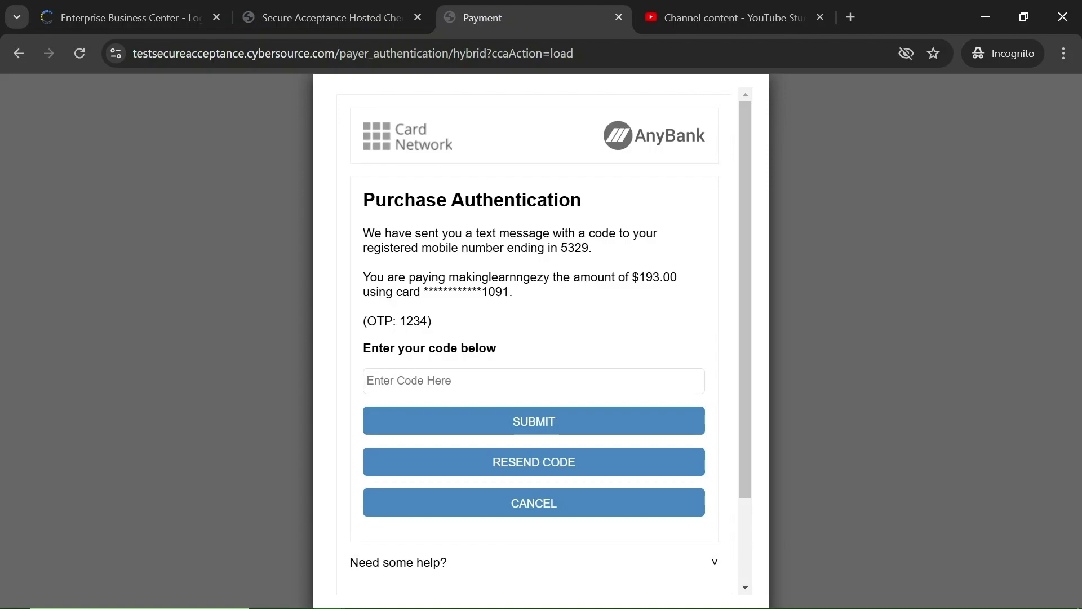
# Enter the one-time code shown on AnyBank's Purchase Authentication page and submit it
pyautogui.doubleClick(413, 322)
pyautogui.click(365, 381)
pyautogui.write('1234')
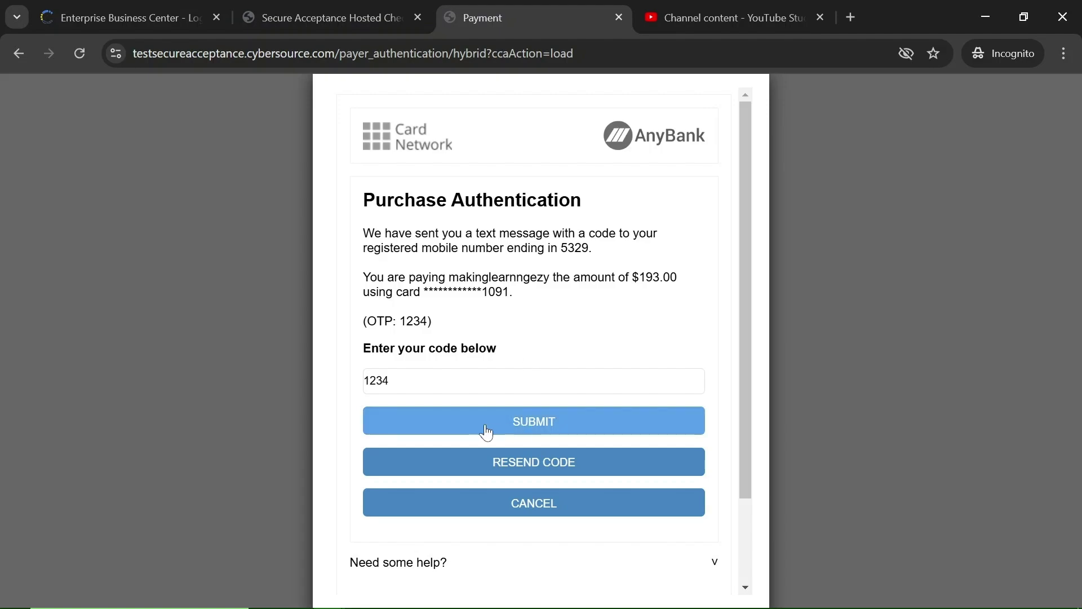
pyautogui.click(515, 429)
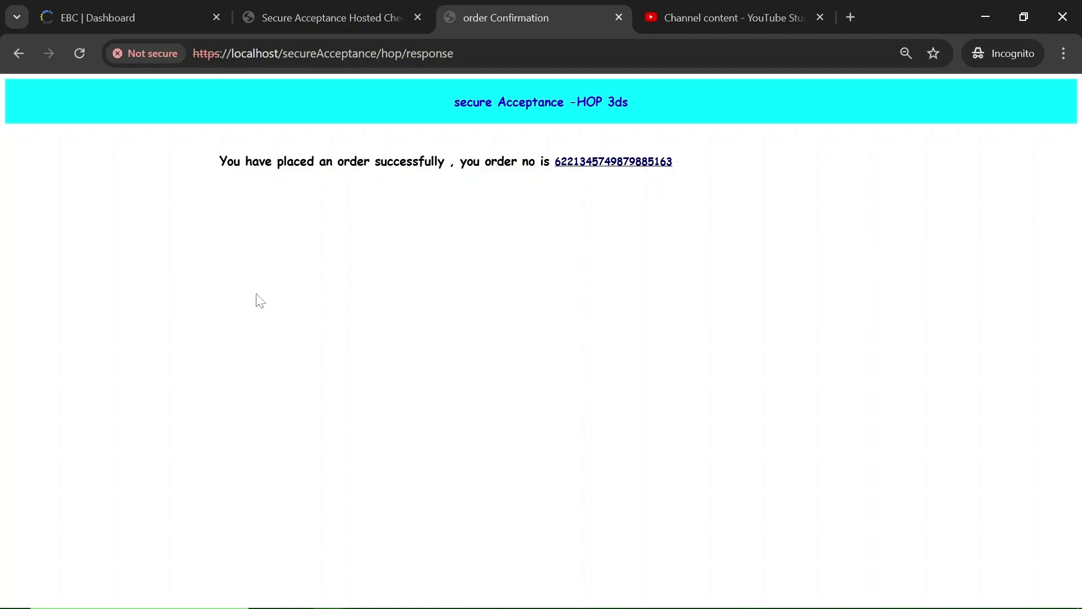
# Open the Transactions list under Transaction Management in Business Center
pyautogui.click(114, 8)
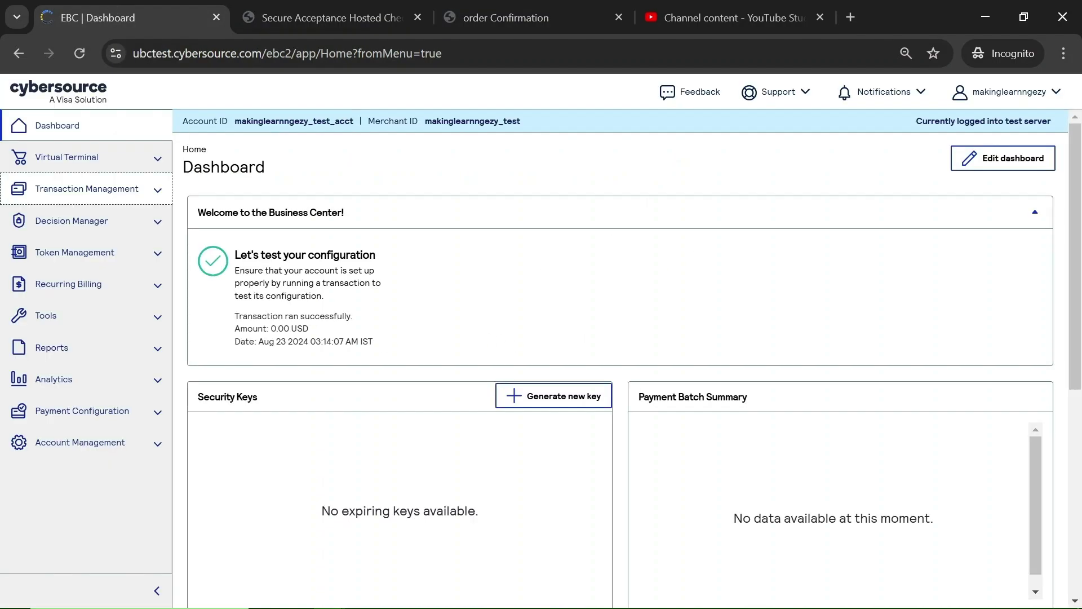
pyautogui.click(78, 199)
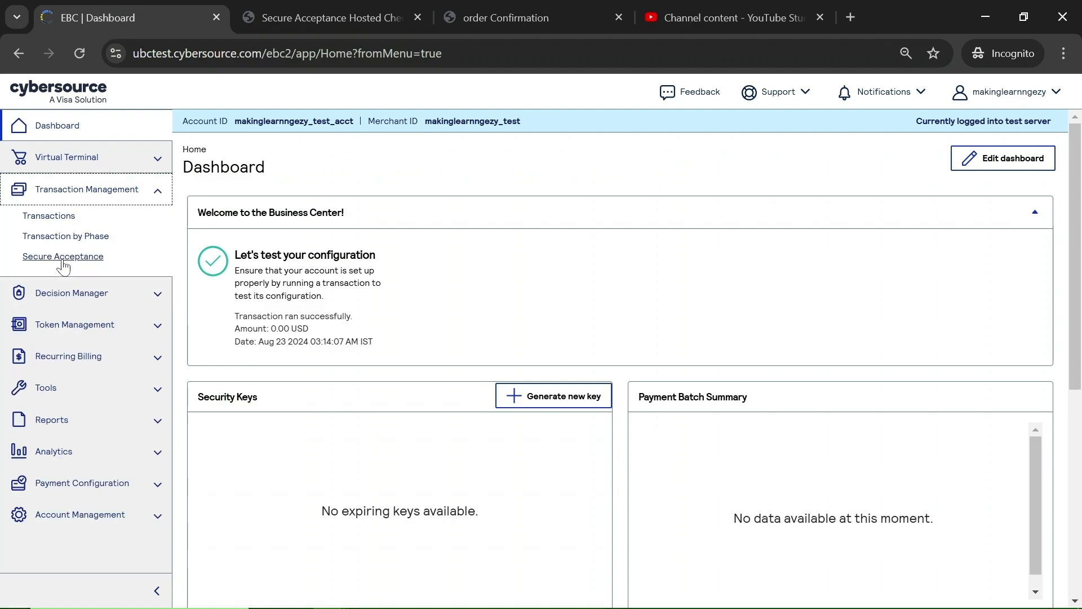
pyautogui.click(59, 220)
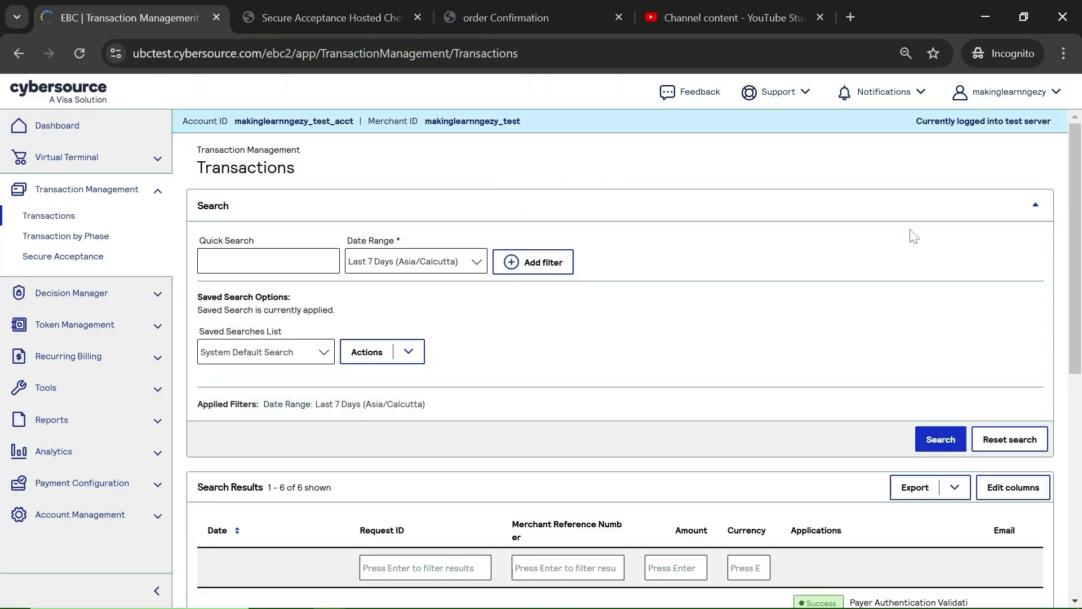
# Highlight the Payer Authentication Setup, Challenge and Card Payments Authorization entries, then return to the confirmation page
pyautogui.moveTo(1075, 186); pyautogui.dragTo(1080, 266)
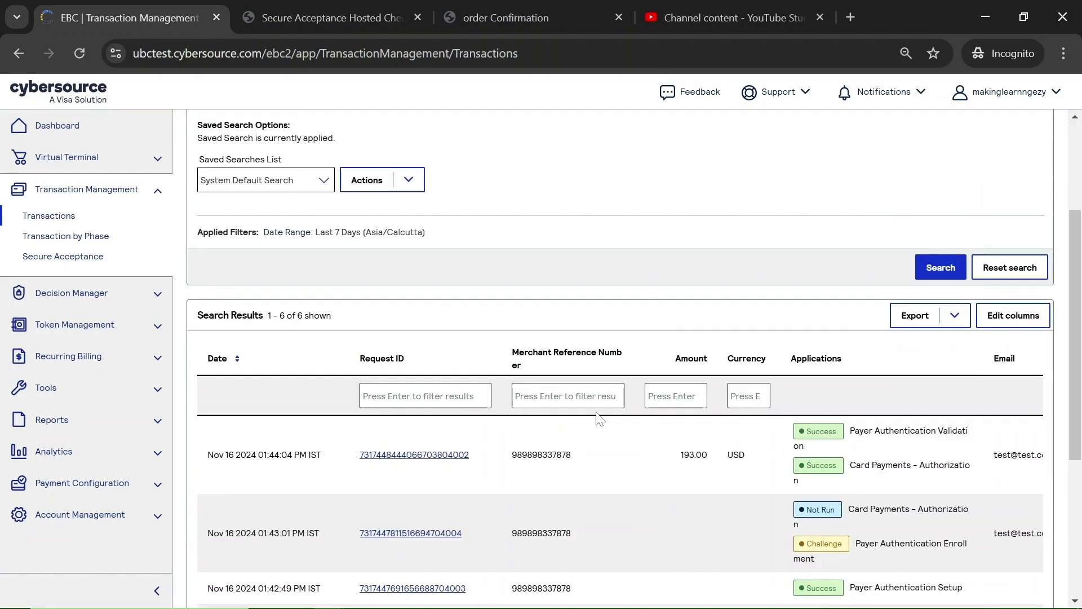
pyautogui.moveTo(206, 454); pyautogui.dragTo(970, 589)
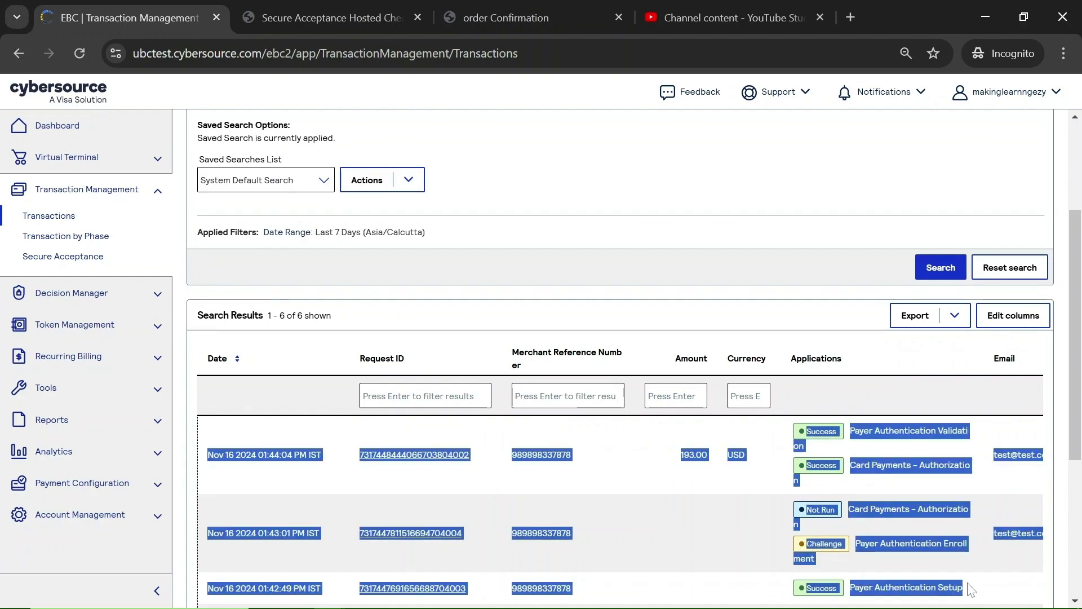
pyautogui.click(970, 589)
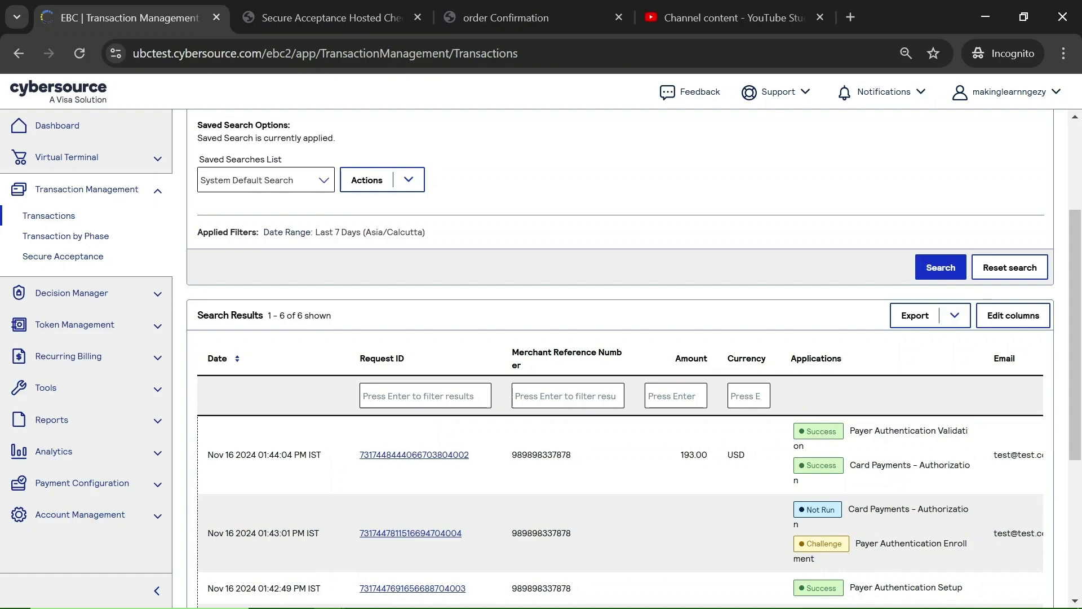
pyautogui.moveTo(851, 588); pyautogui.dragTo(982, 589)
pyautogui.click(982, 586)
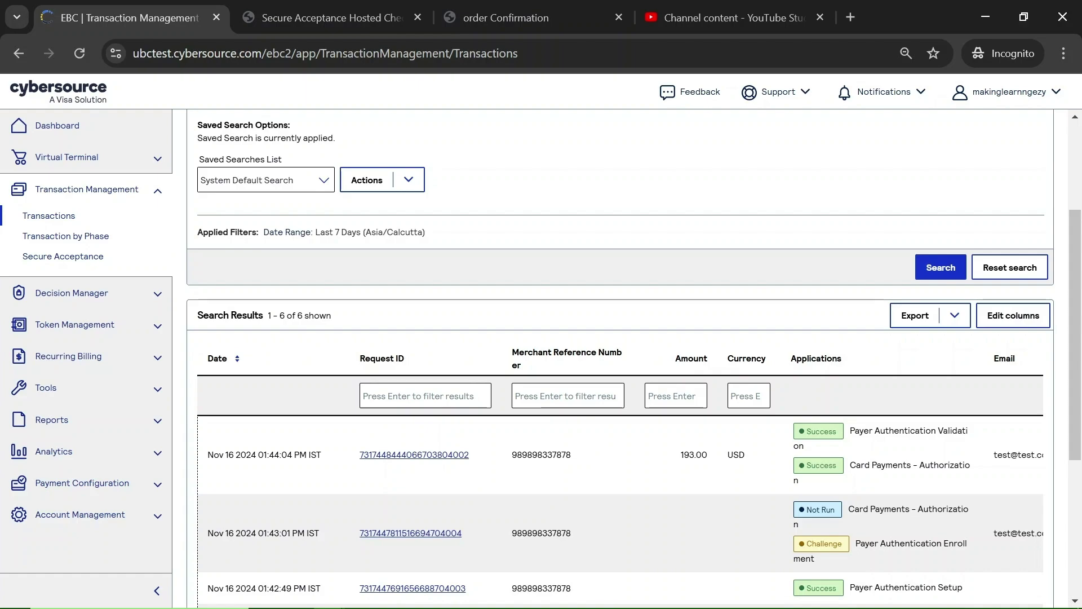
pyautogui.doubleClick(824, 543)
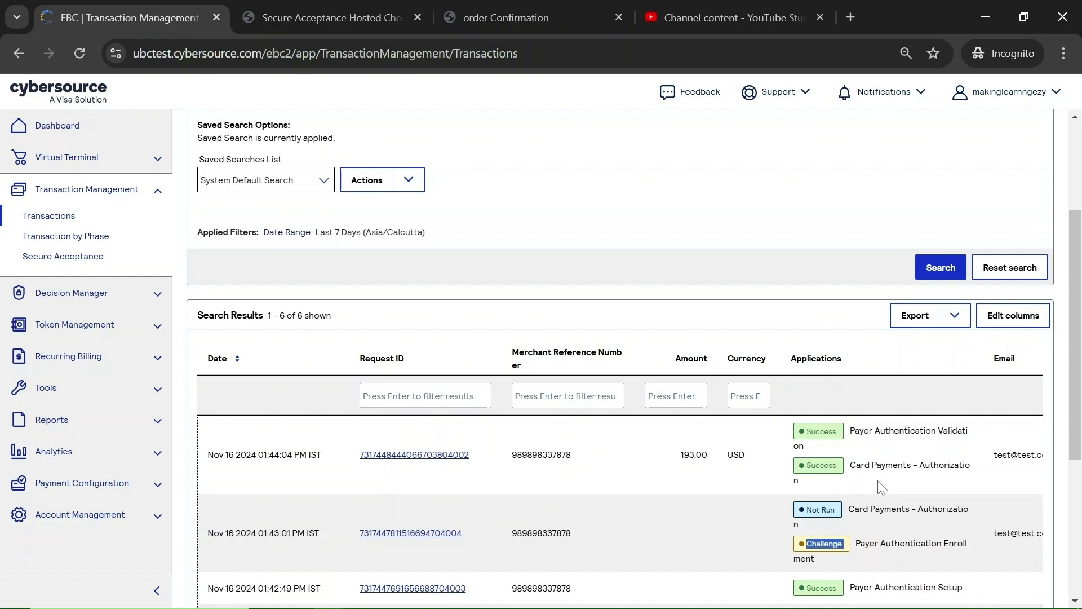
pyautogui.moveTo(850, 464); pyautogui.dragTo(799, 480)
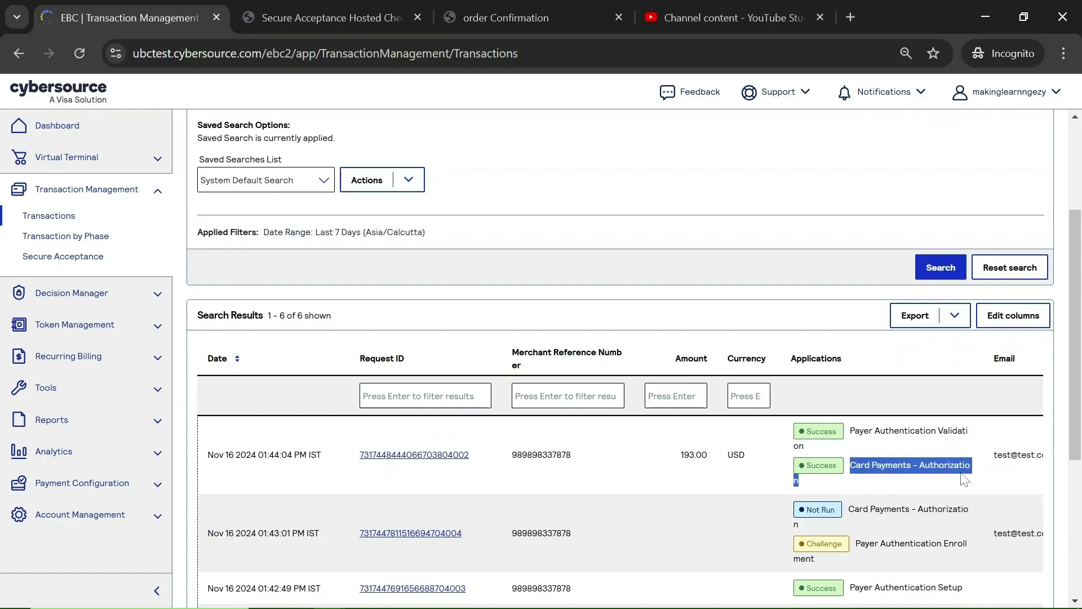
pyautogui.click(924, 484)
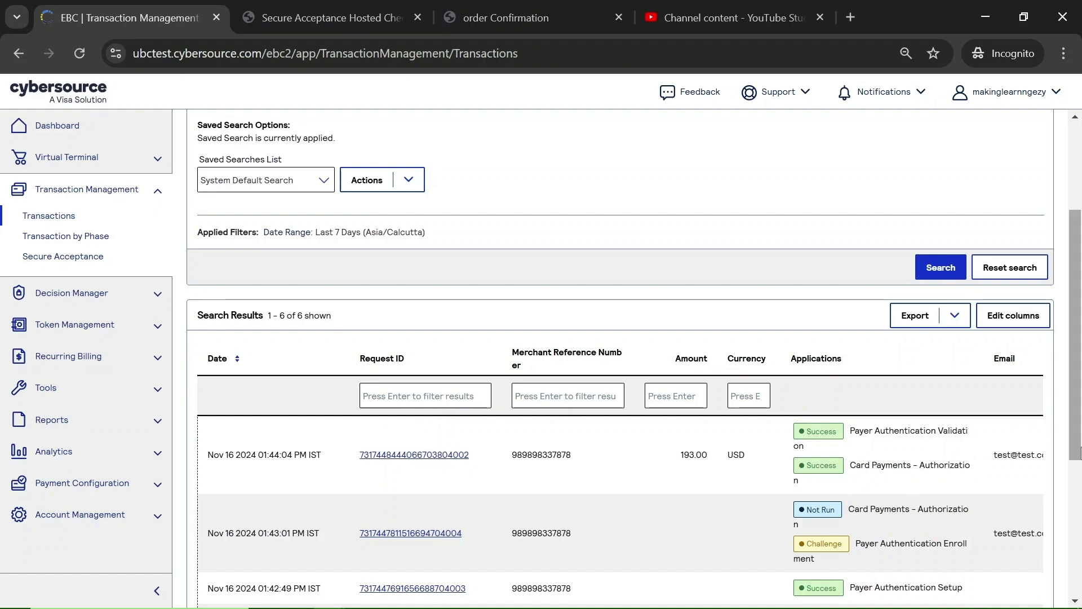
pyautogui.scroll(-1, 1079, 451)
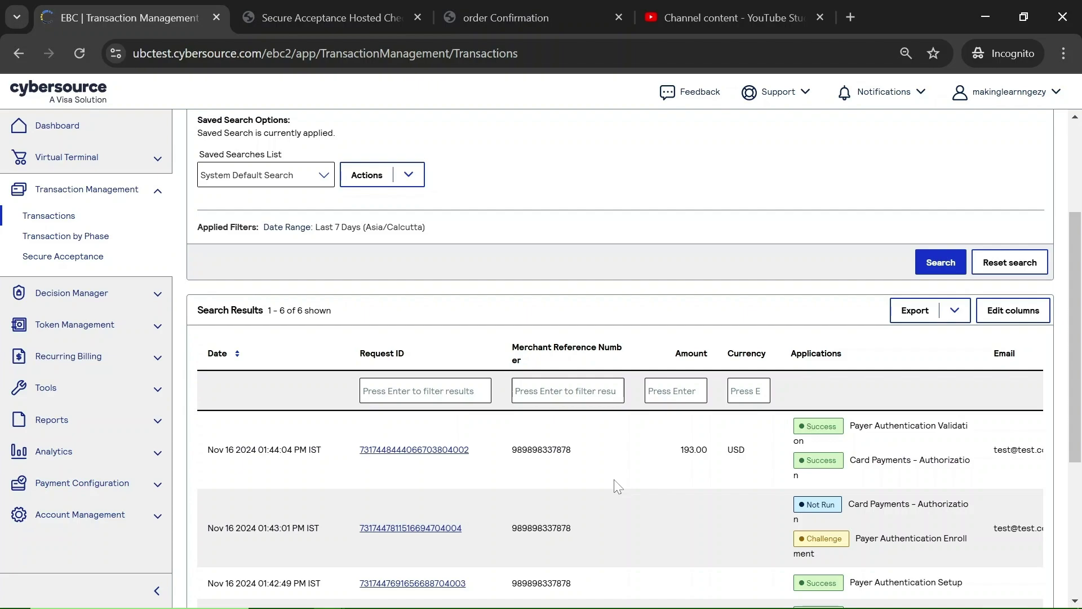
pyautogui.hotkey('ctrl', 'shift', 'Tab')
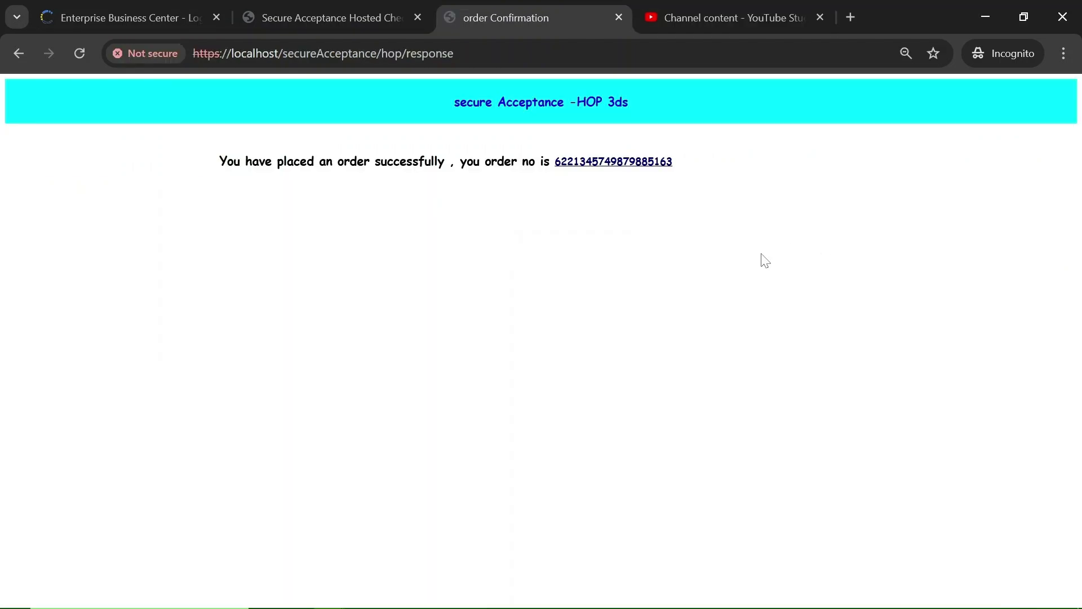
# Enlarge Eclipse's CheckoutPageController.java editor above the Console, then go back to YouTube Studio
pyautogui.hotkey('alt', 'Tab')
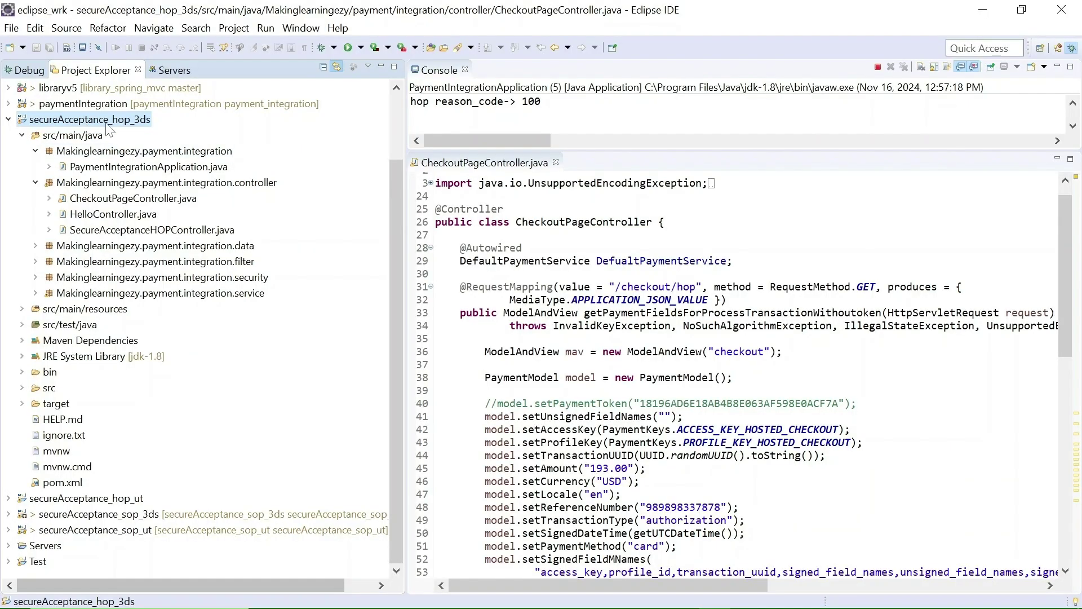
pyautogui.moveTo(733, 151); pyautogui.dragTo(732, 117)
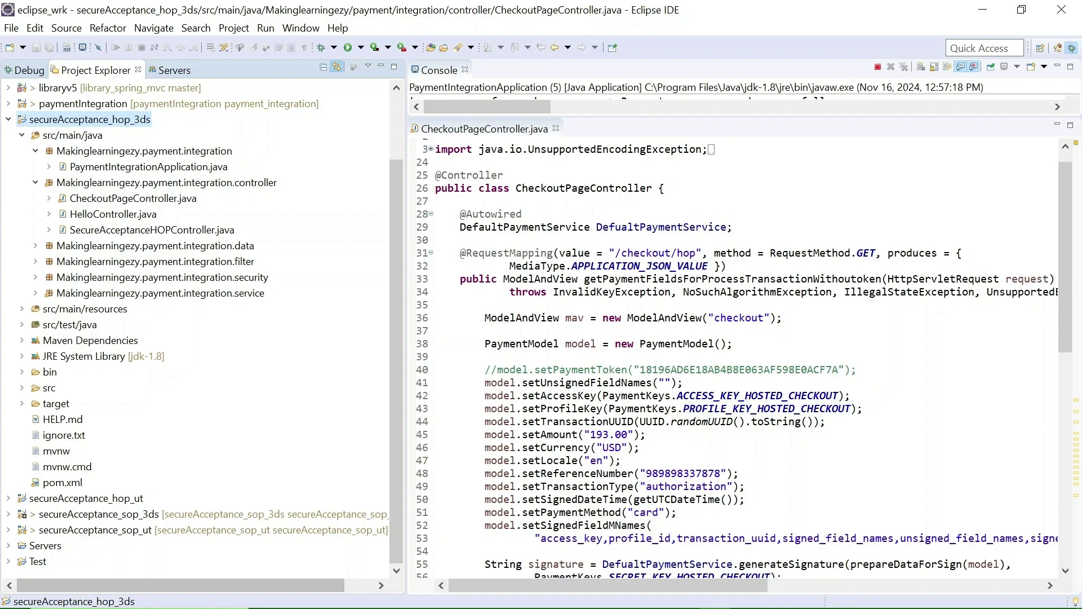
pyautogui.hotkey('alt', 'Tab')
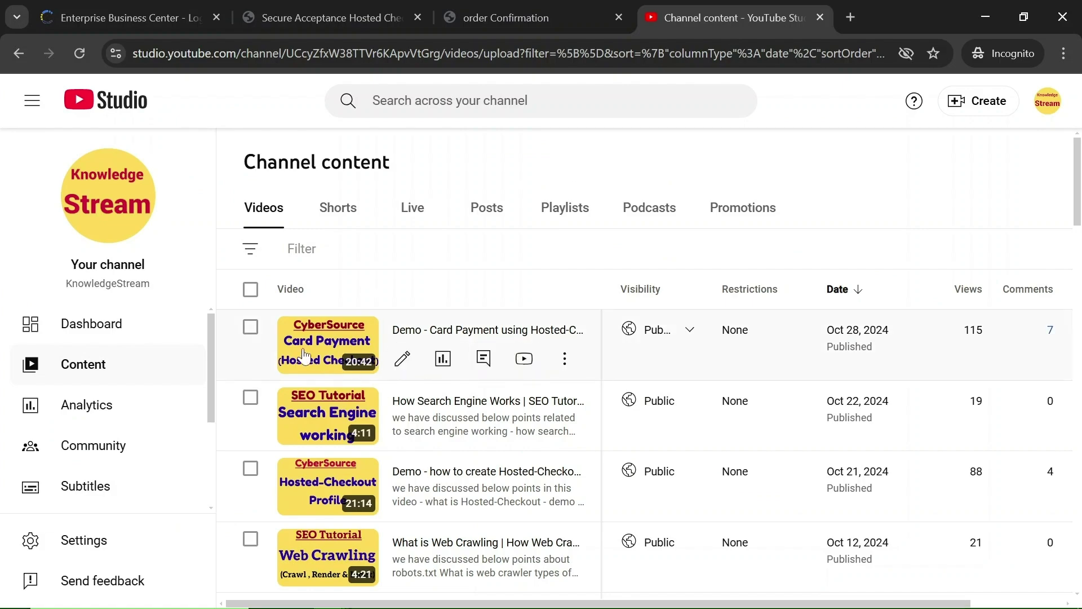